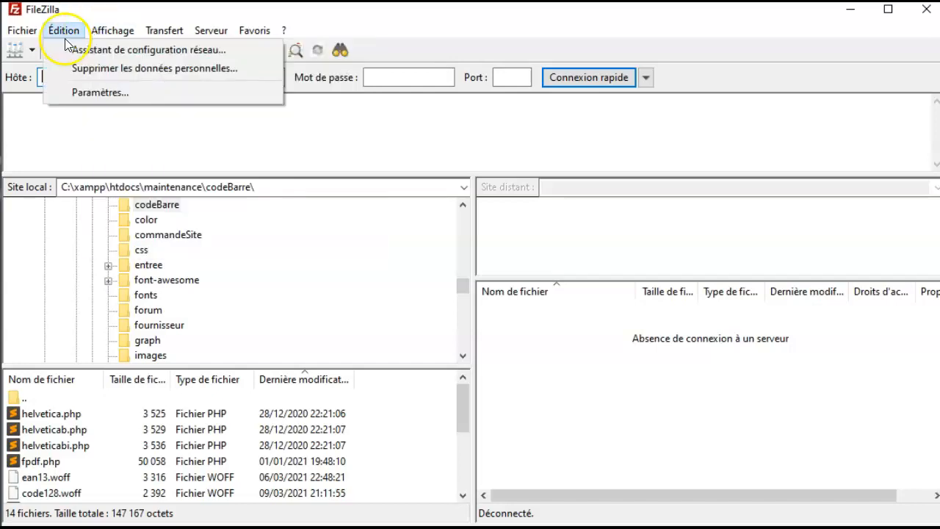
Open FileZilla's Édition menu to get to Paramètres…
left_click(89, 97)
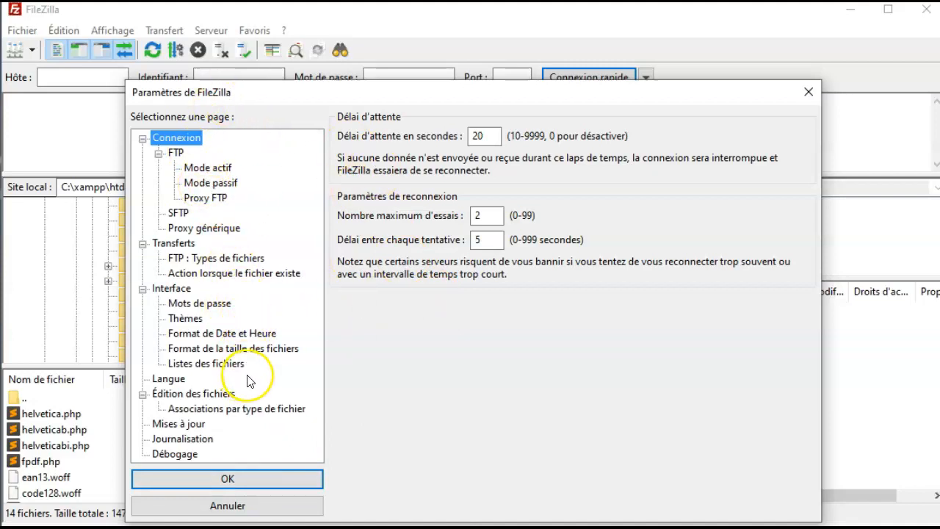
Show the Édition des fichiers settings and browse for an editor, cancelling without choosing
left_click(206, 396)
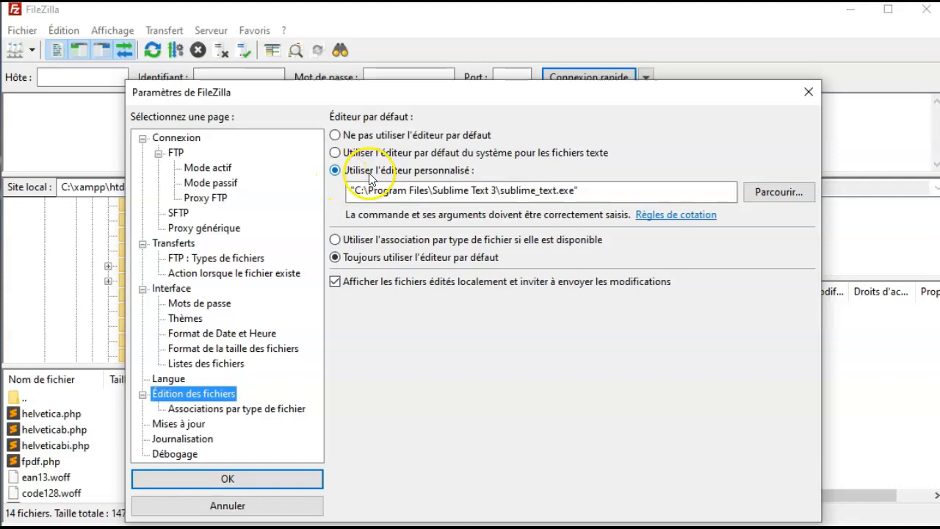
left_click(780, 193)
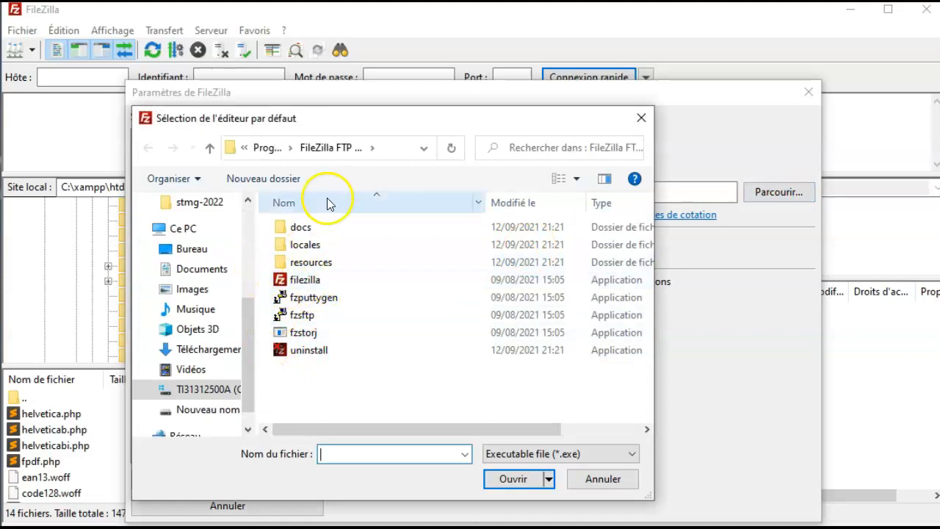
left_click(641, 118)
left_click_drag(502, 190, 541, 190)
Prefer file-type associations when available and show the Associations par type de fichier page
left_click(596, 240)
left_click(566, 191)
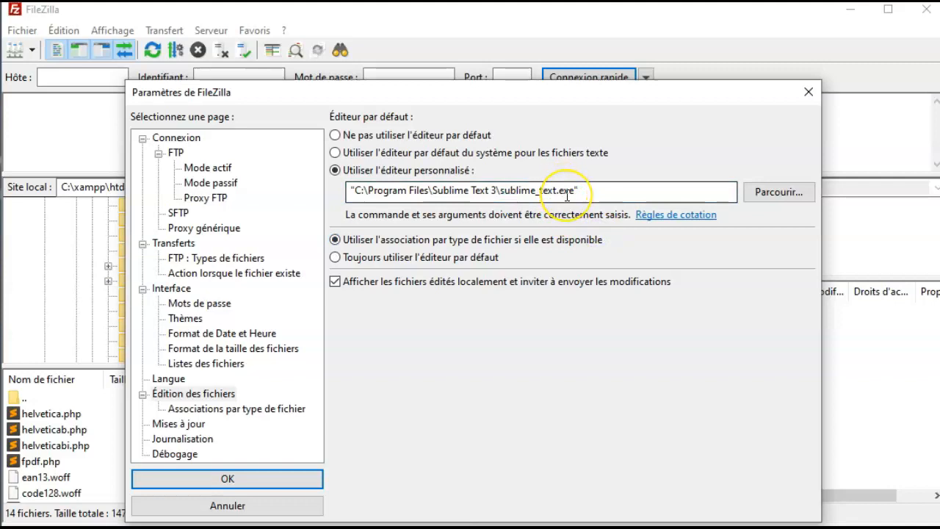
left_click(505, 188)
left_click(552, 191)
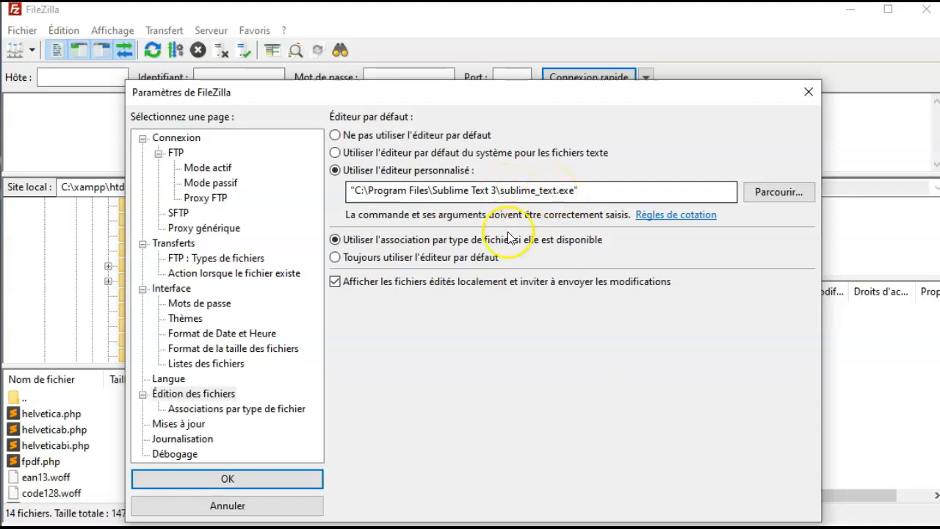
left_click(249, 409)
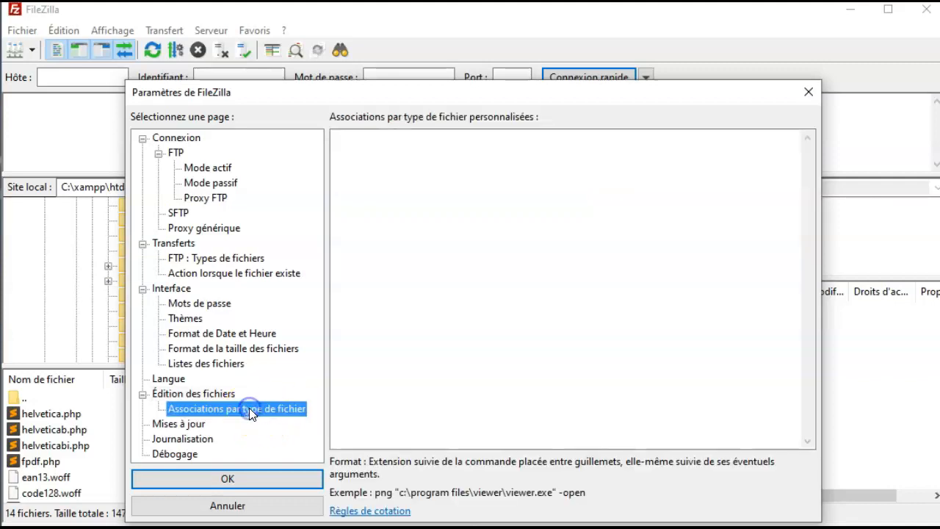
Reselect 'Utiliser l'éditeur personnalisé' with the Sublime Text 3 path and confirm the settings with OK
left_click(386, 147)
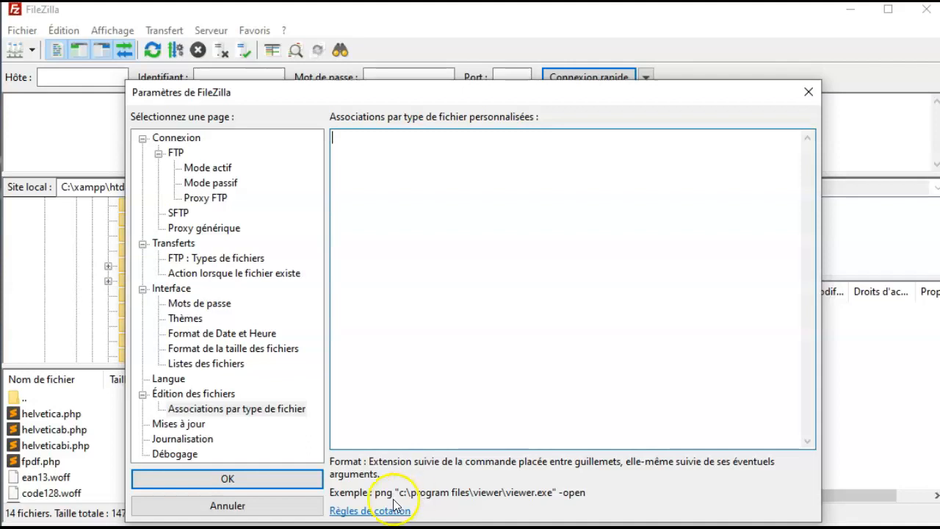
left_click(184, 393)
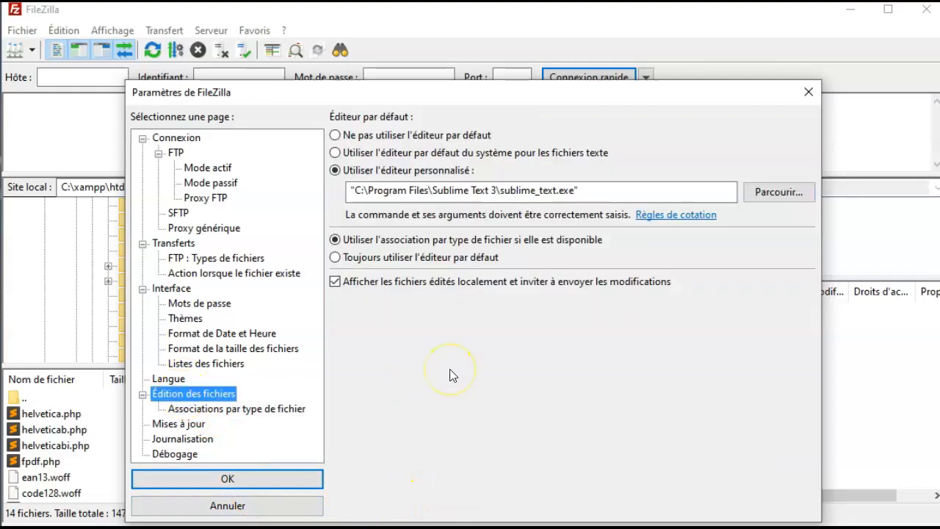
left_click(335, 152)
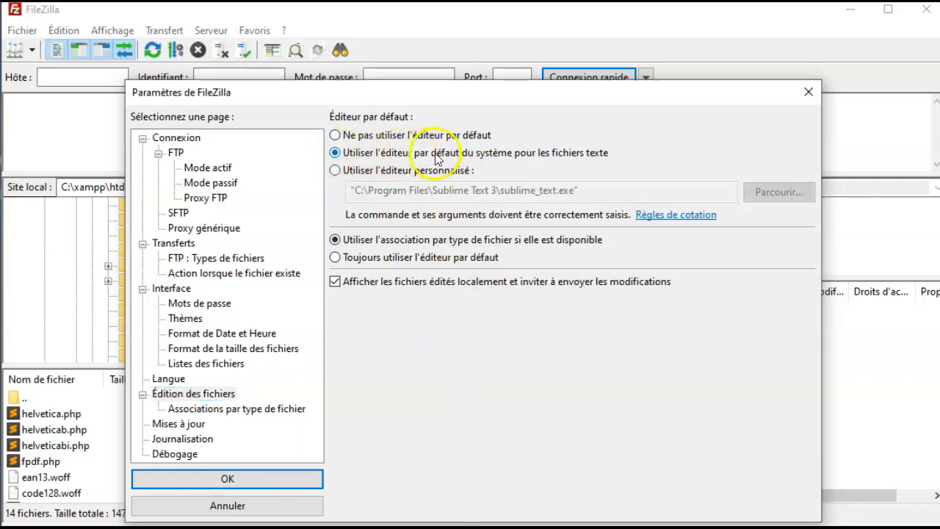
left_click(337, 170)
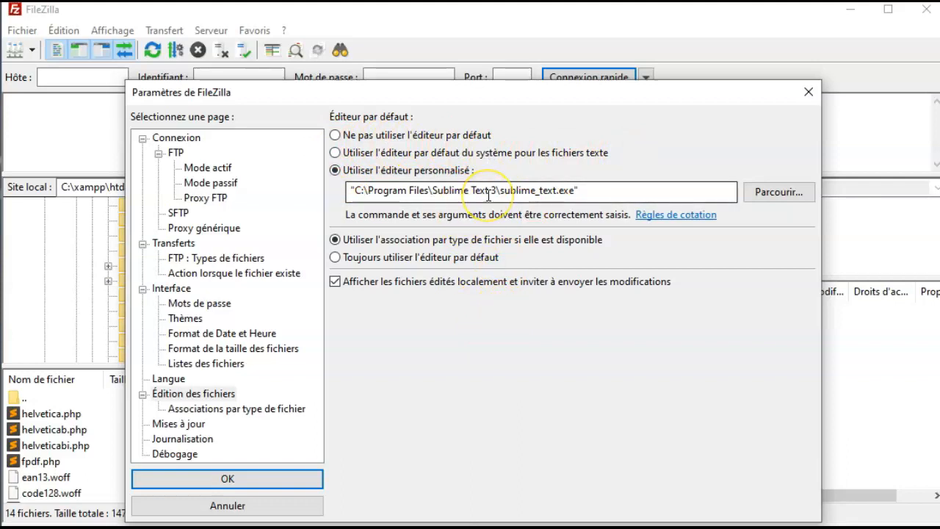
left_click(464, 191)
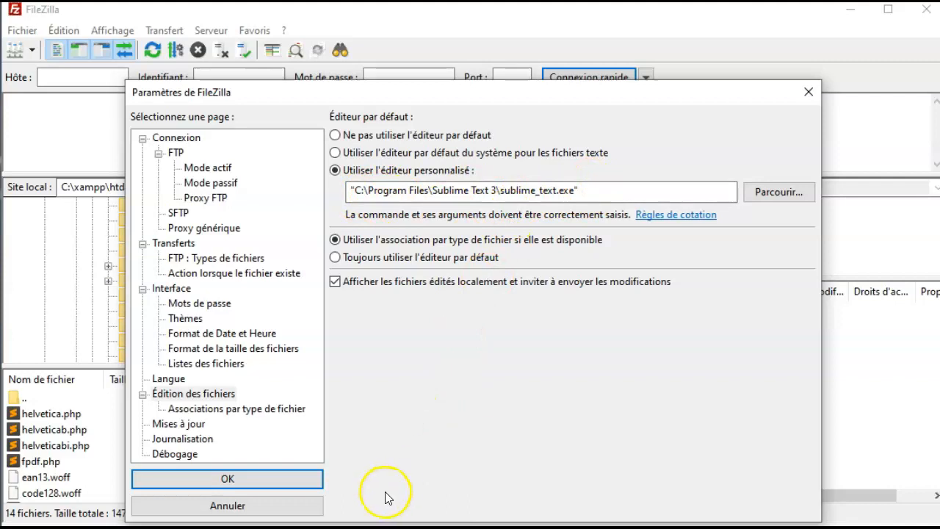
left_click(249, 481)
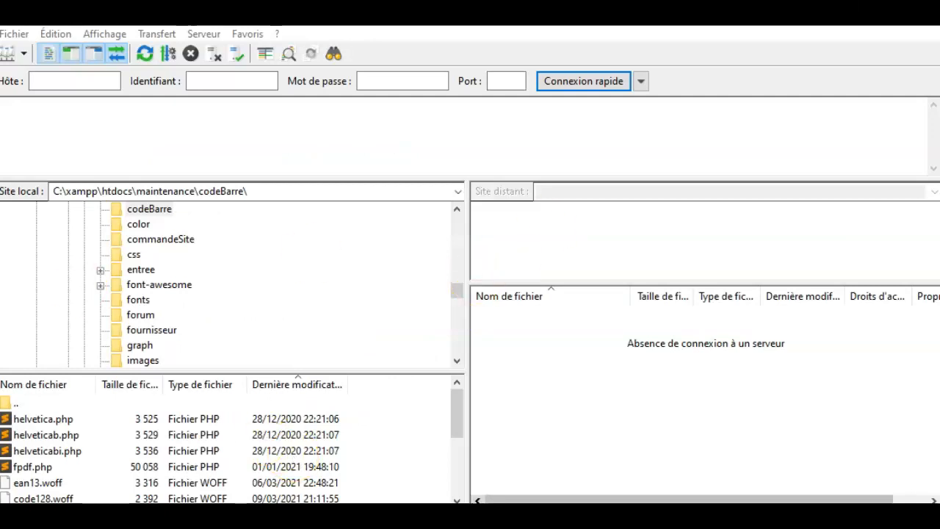
left_click(82, 83)
Paste falbala.futaie.org into Hôte and enter the account username
right_click(52, 82)
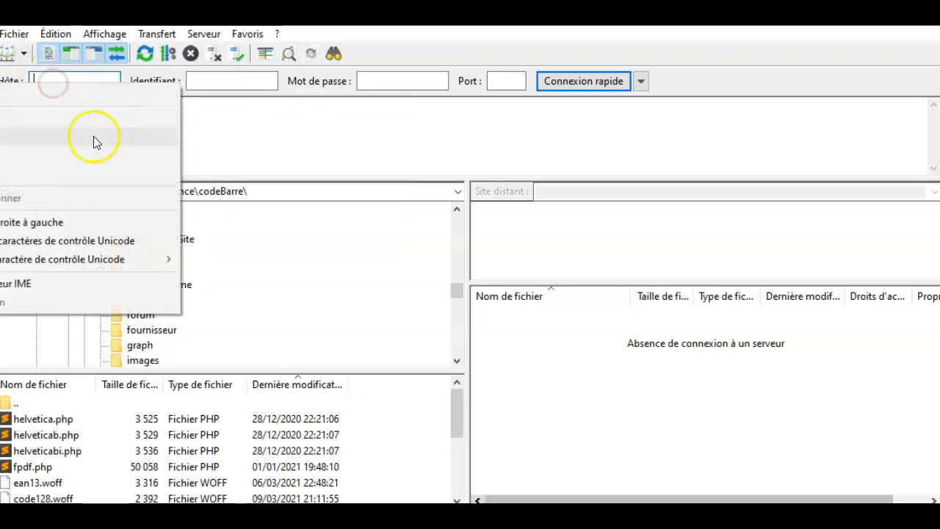
left_click(9, 156)
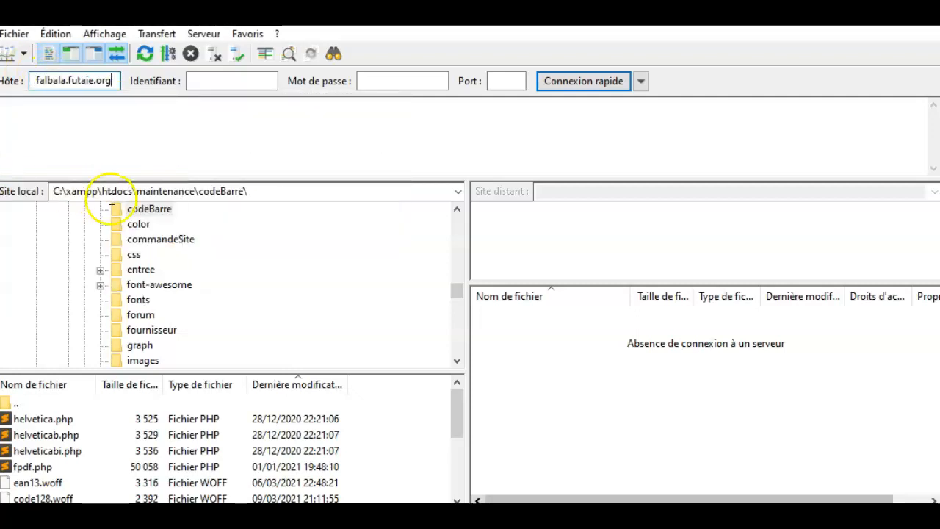
left_click(218, 81)
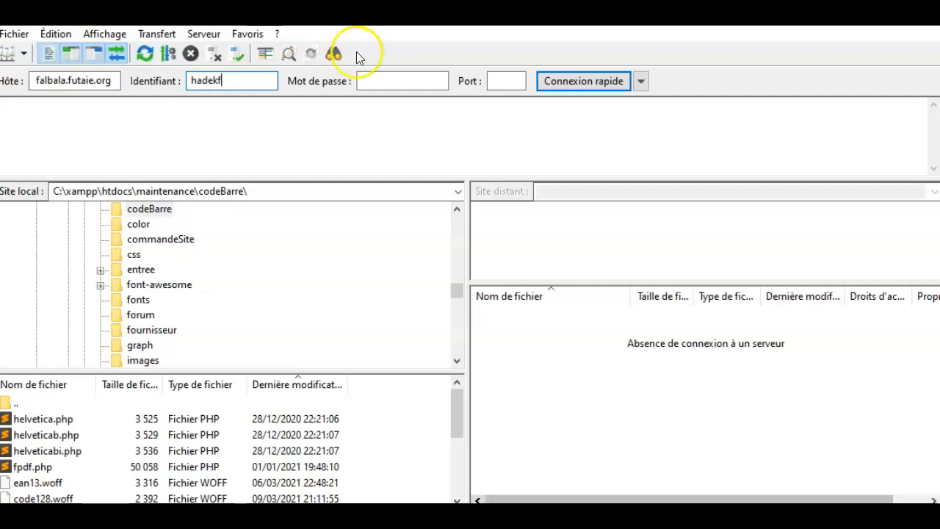
left_click(402, 82)
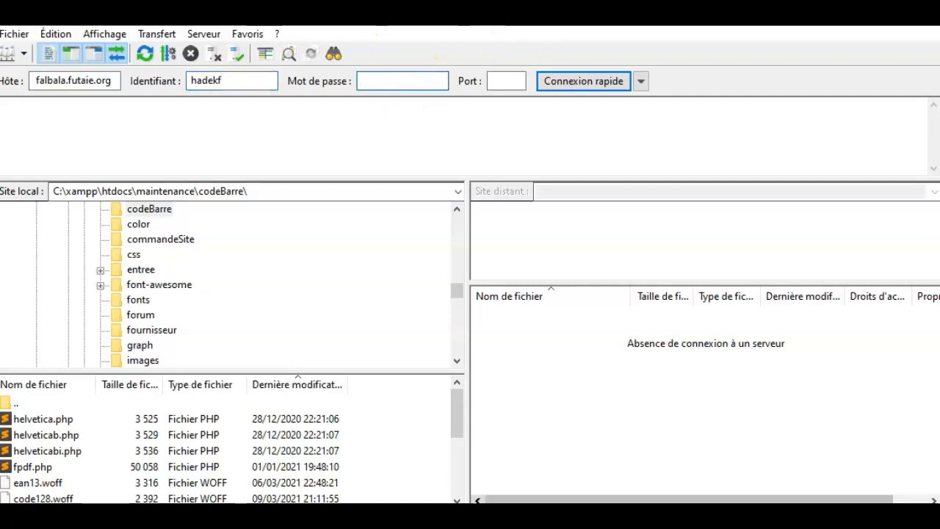
Paste the account password into Mot de passe and fill Port with 4221
key("alt+Tab")
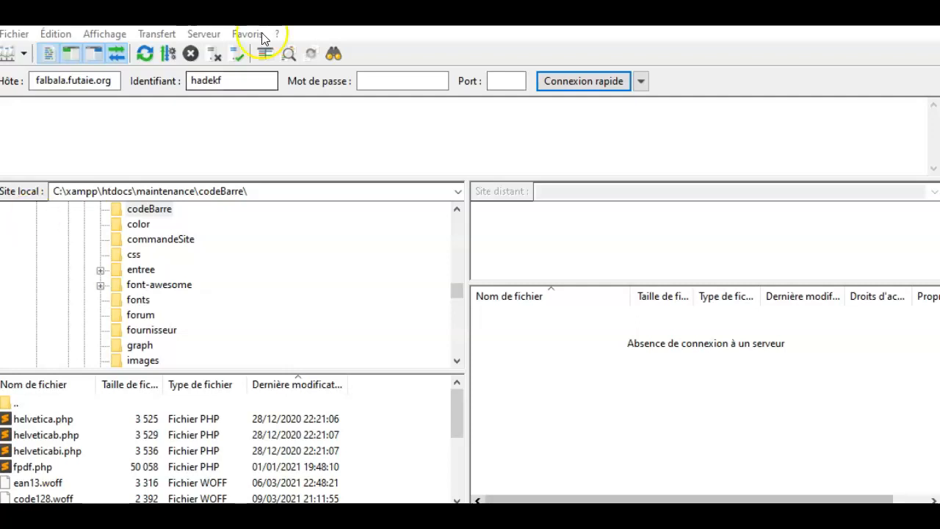
right_click(376, 83)
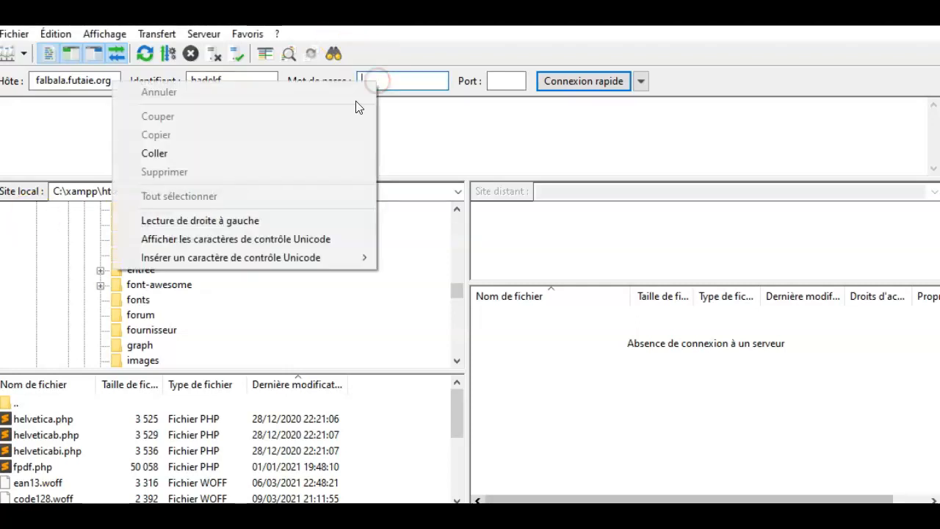
left_click(237, 155)
left_click(506, 81)
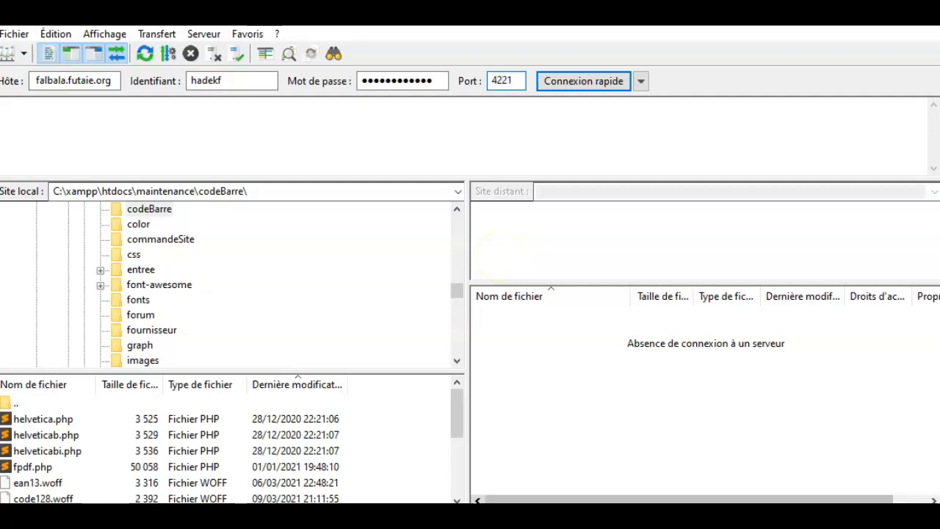
Quick-connect, open prive then public_html on the server, and bring Microsoft Edge forward
left_click(599, 80)
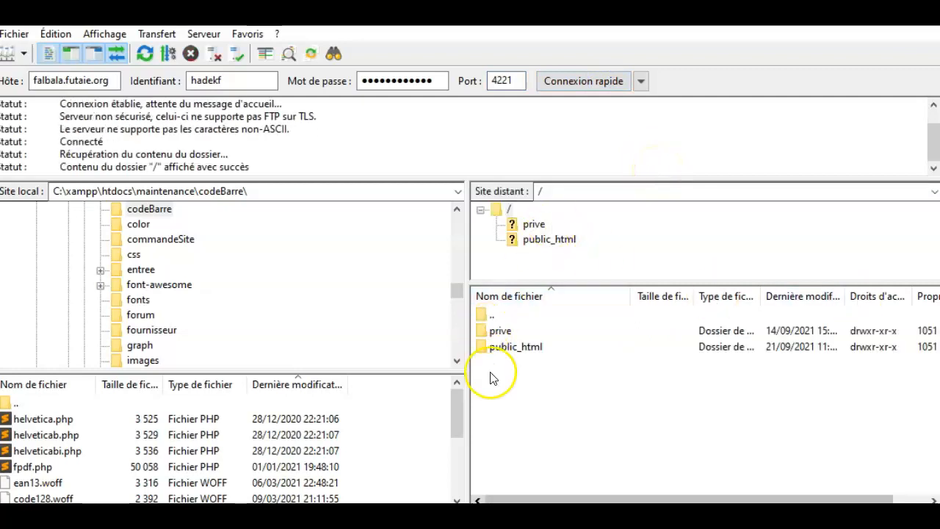
double_click(499, 330)
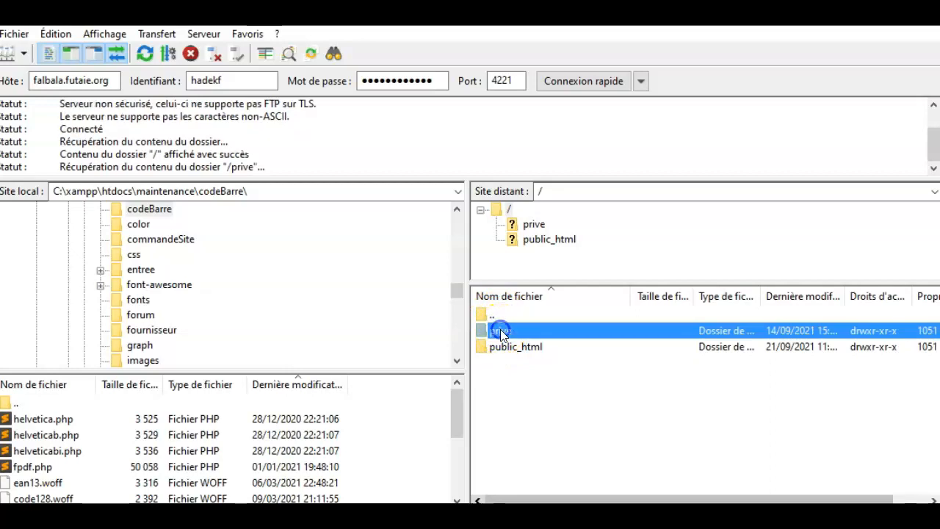
left_click(538, 243)
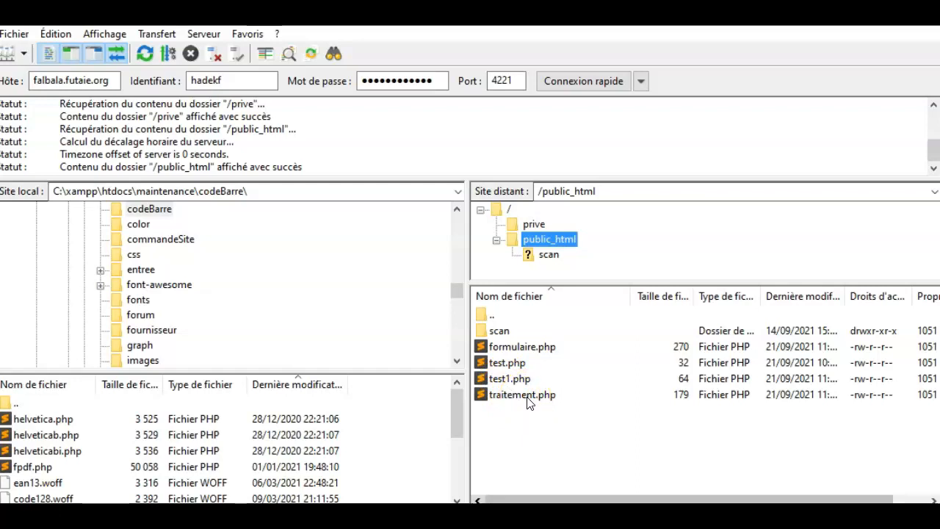
left_click(272, 517)
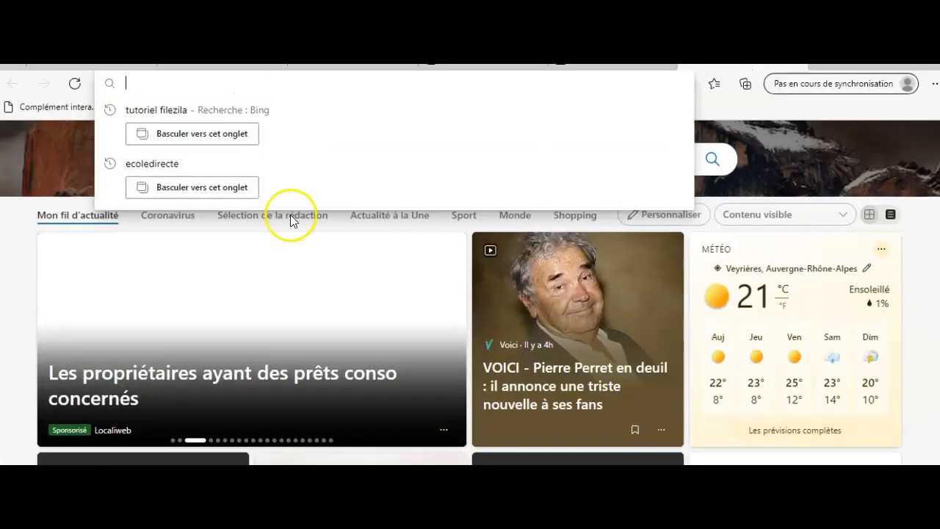
Load falbala.futaie.org:4282/~ followed by the account username in Edge's address bar
left_click(712, 84)
left_click(354, 84)
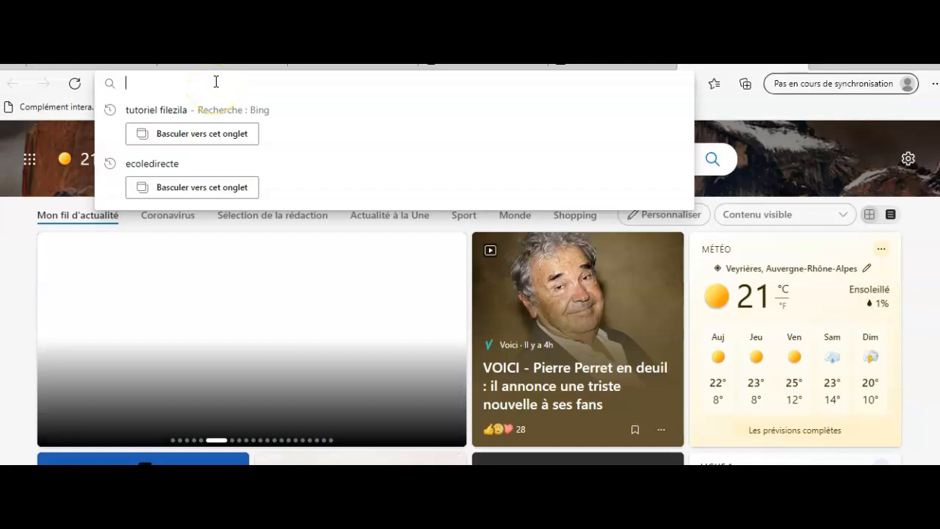
type("fa")
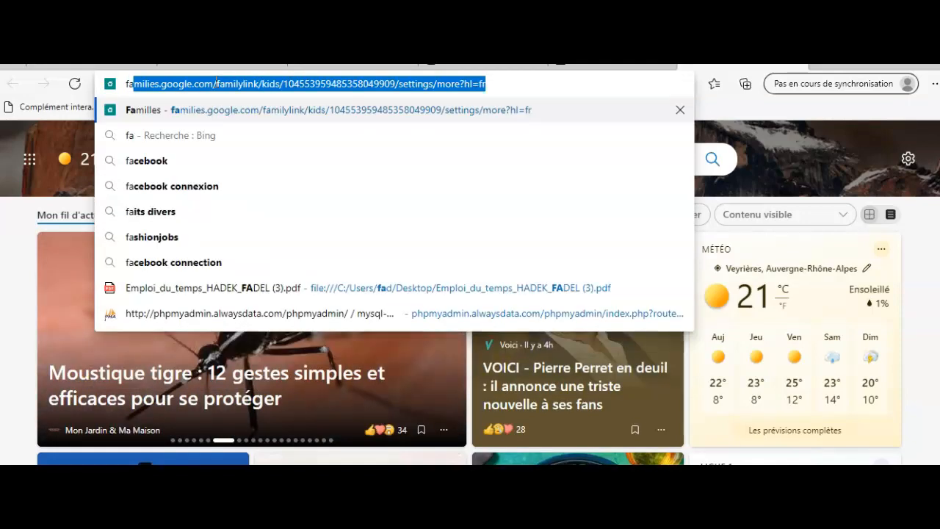
type("lba")
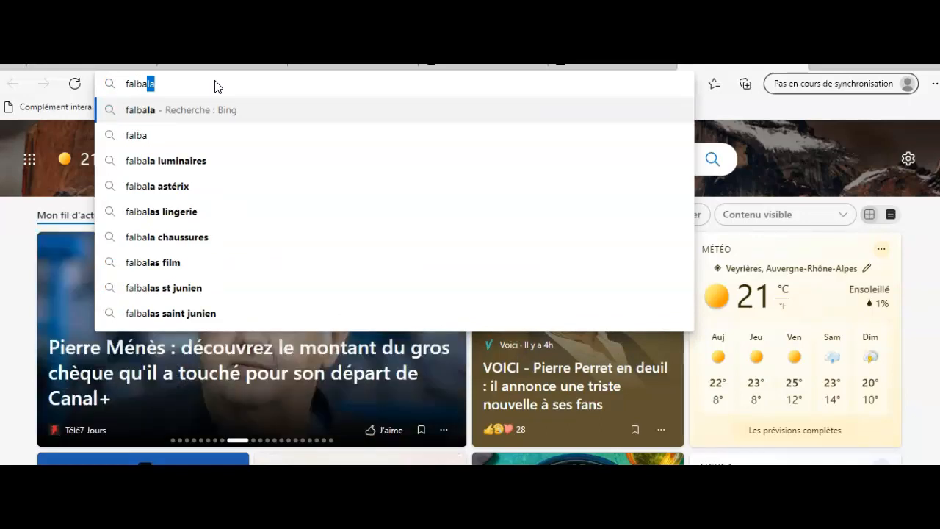
left_click(261, 83)
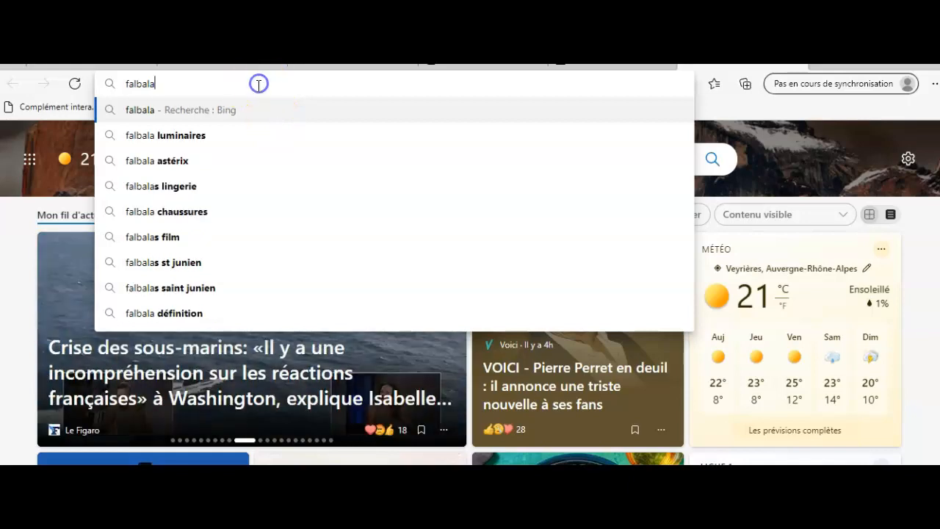
type(".fu")
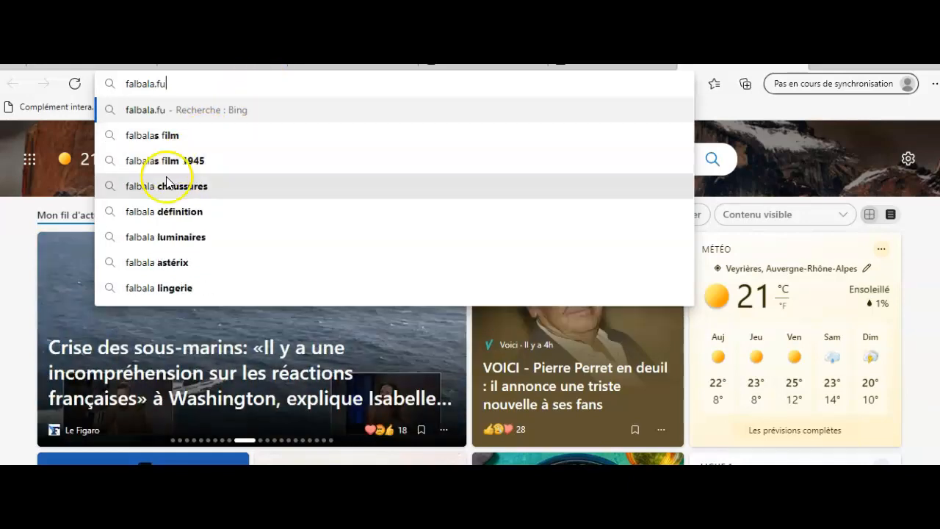
type("taie")
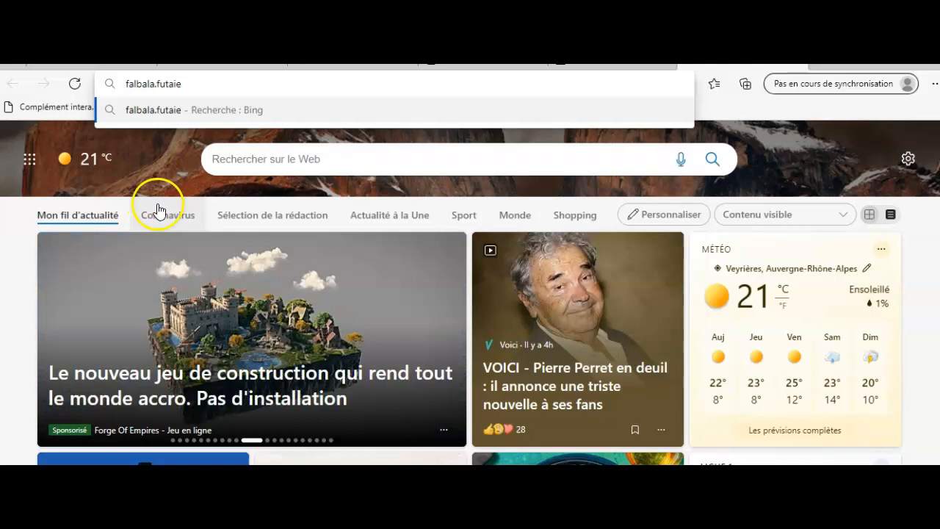
type(".org")
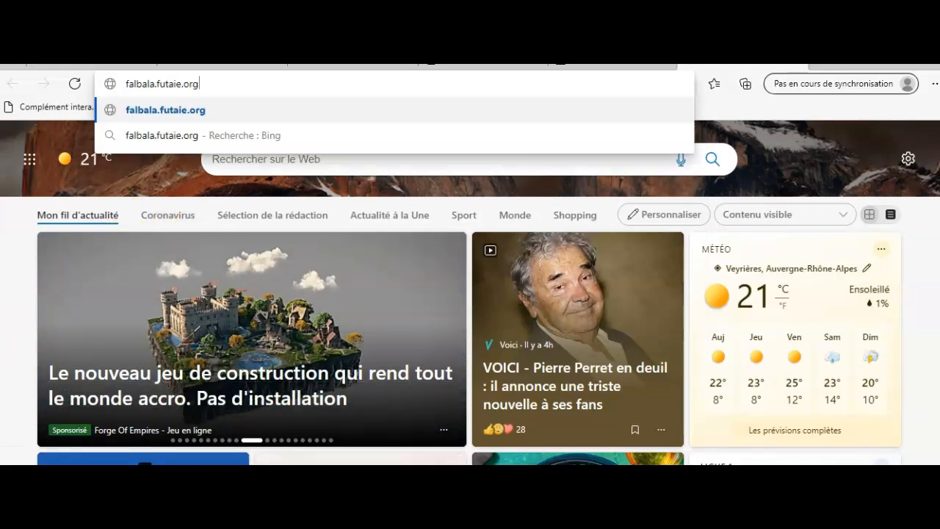
type(":")
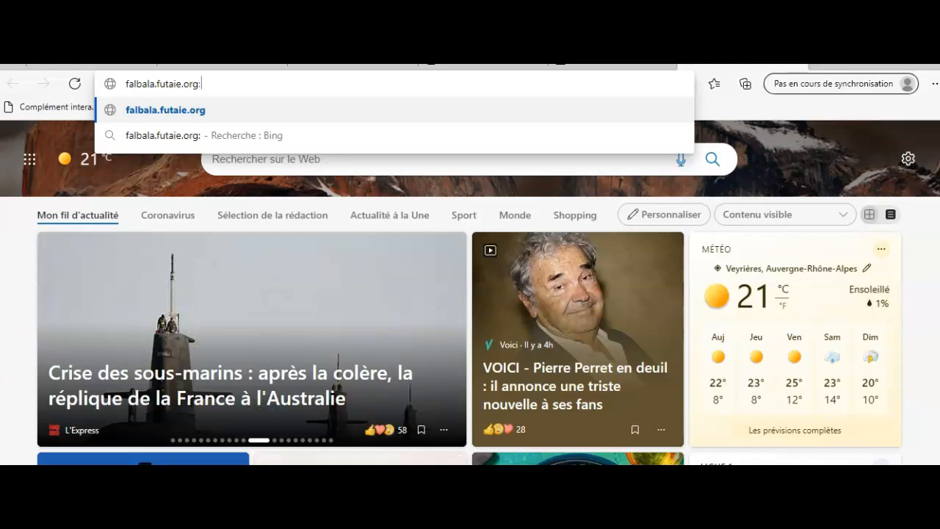
type("4282")
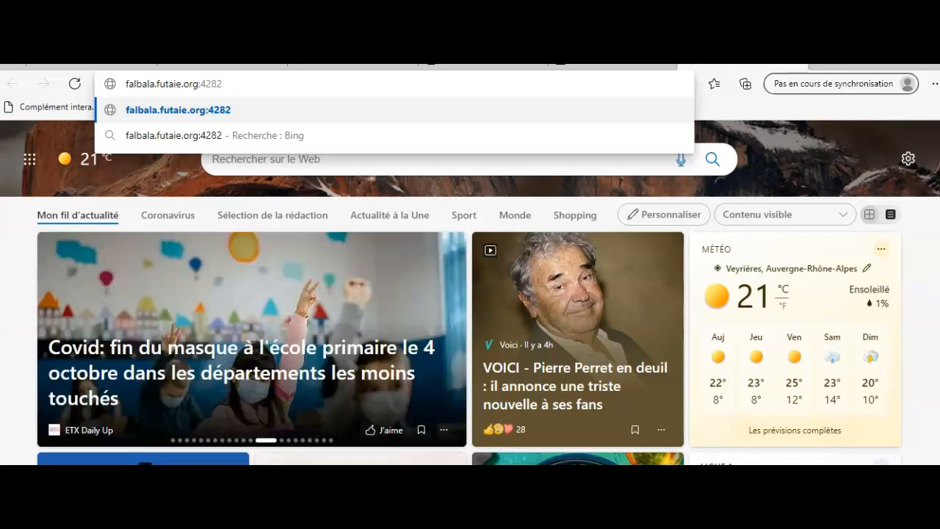
type("/")
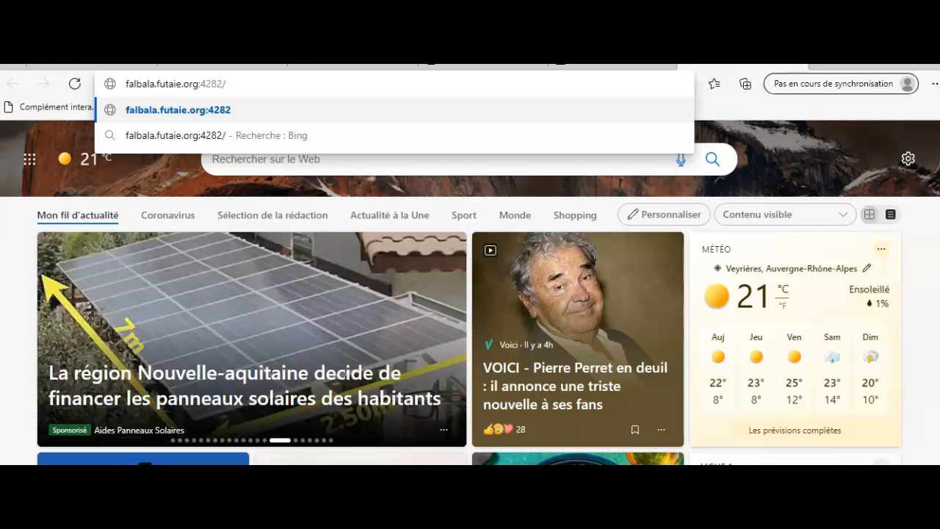
type("~~")
key("BackSpace")
key("Return")
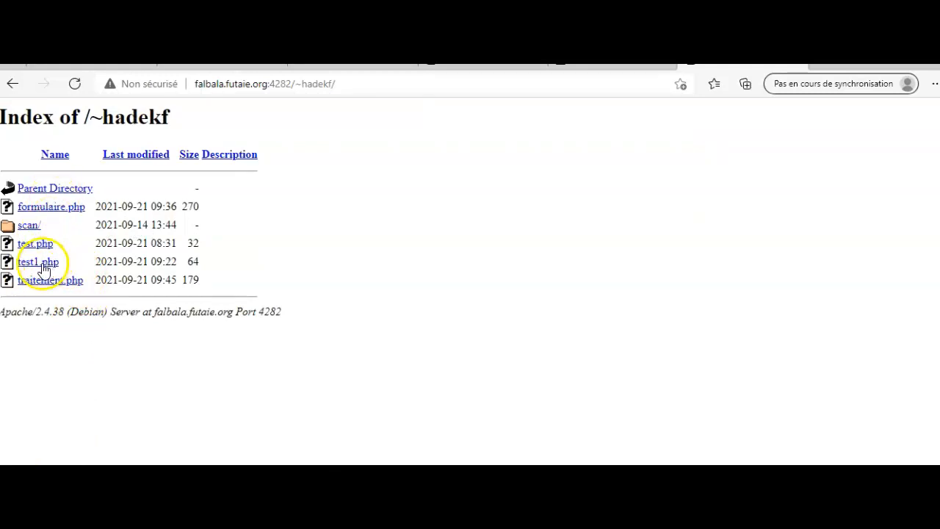
Open formulaire.php and submit a name with age 45 to get traitement.php's greeting
left_click(47, 210)
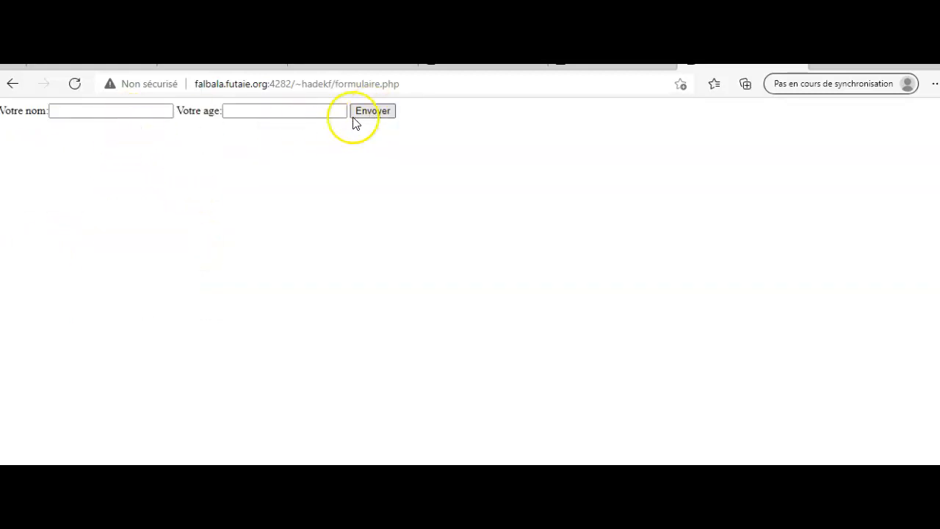
left_click(143, 109)
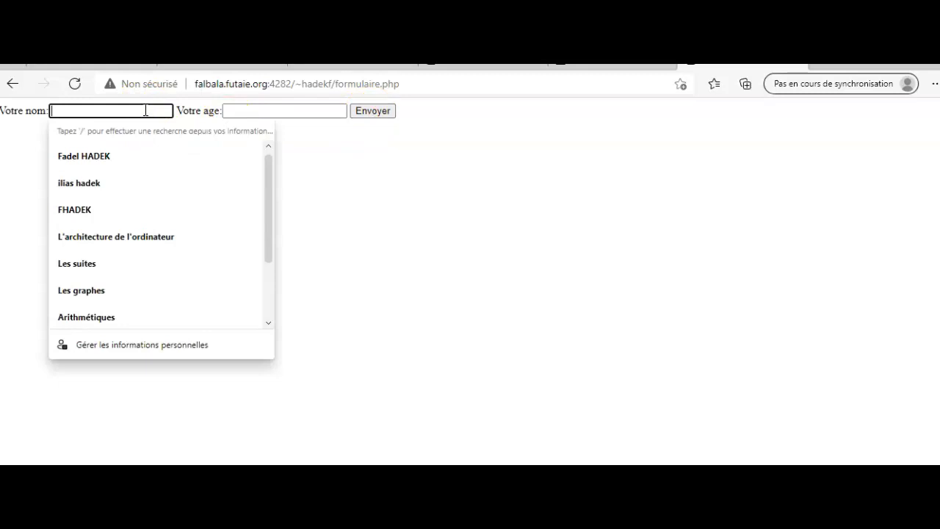
type("fadel")
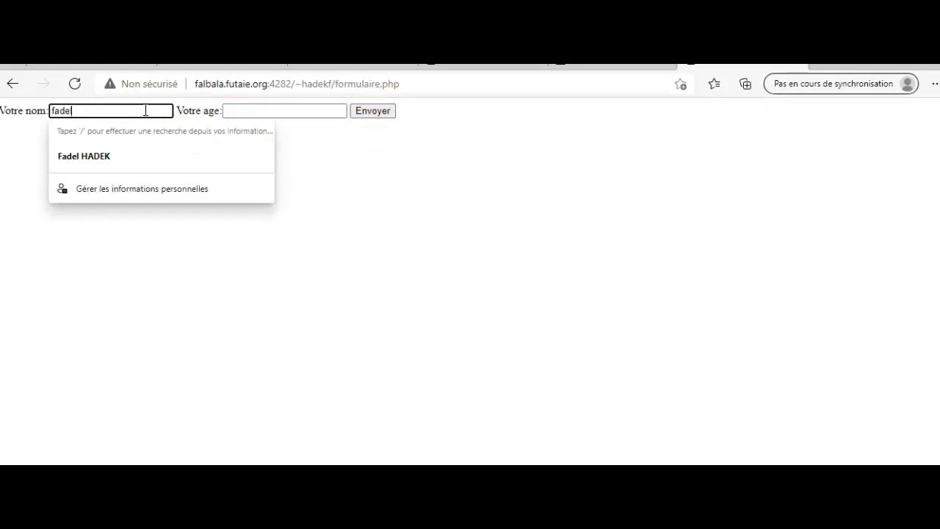
left_click(238, 111)
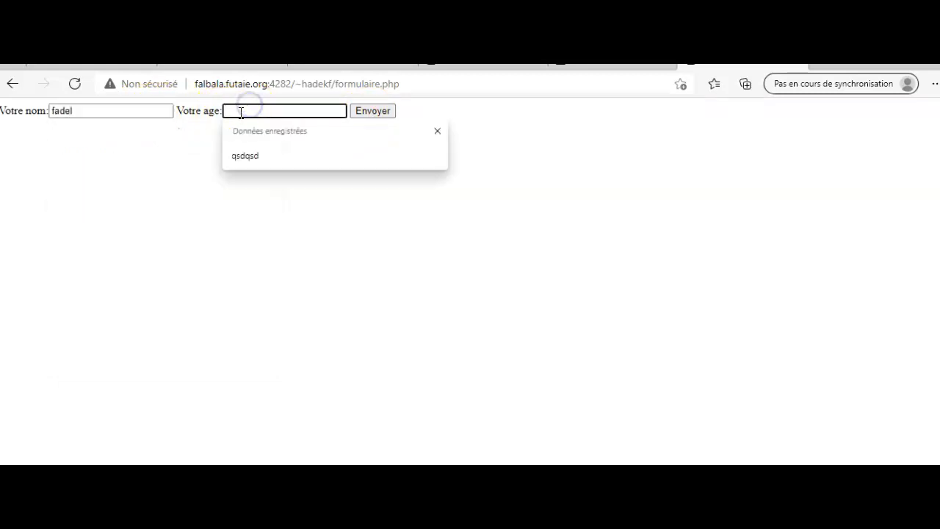
type("45")
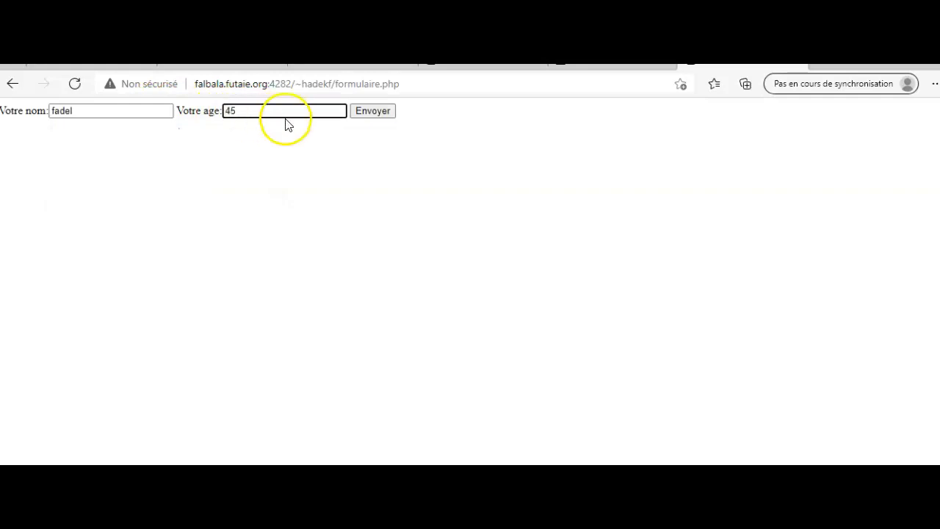
left_click(365, 110)
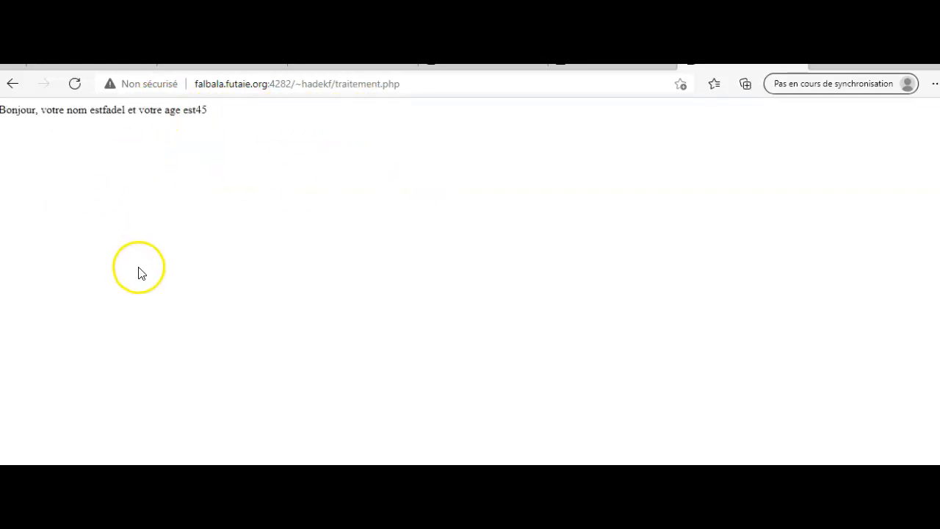
left_click_drag(336, 84, 397, 85)
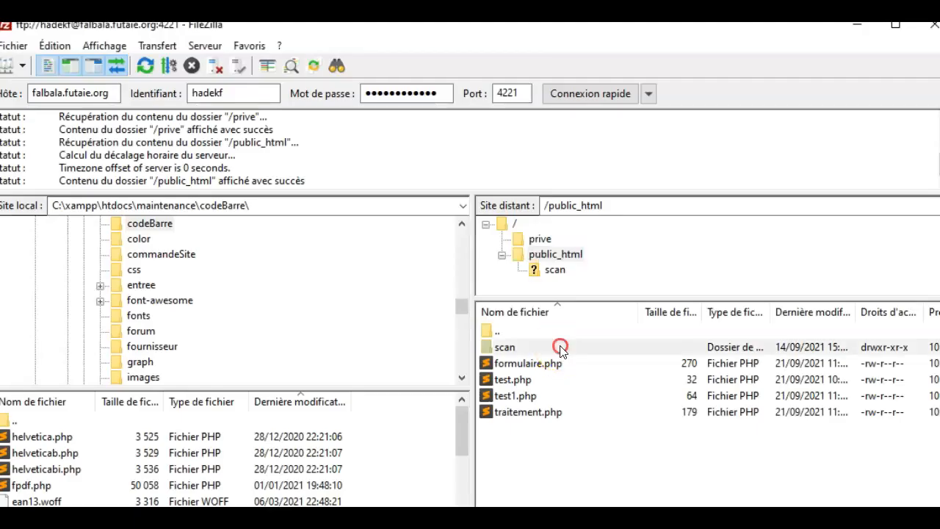
Create an empty fichier1.php in the remote /public_html folder via Créer un nouveau fichier
right_click(559, 346)
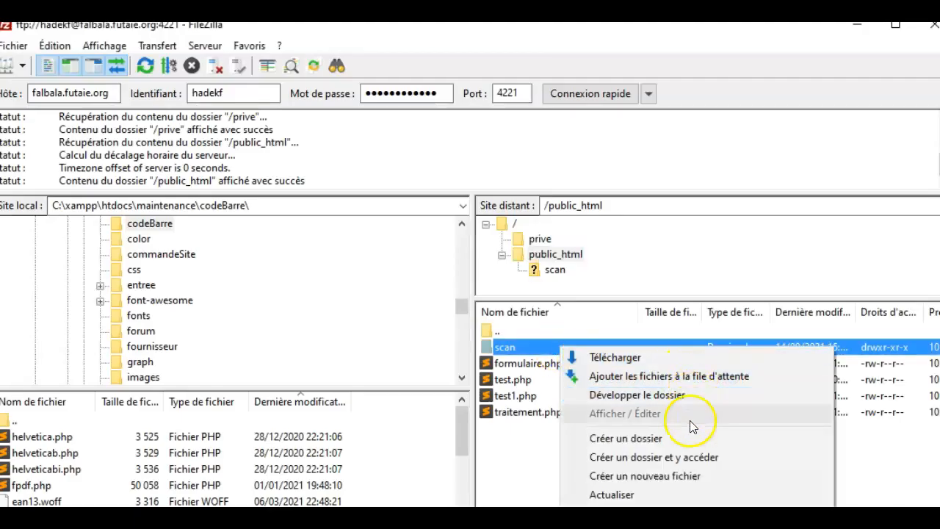
left_click(671, 476)
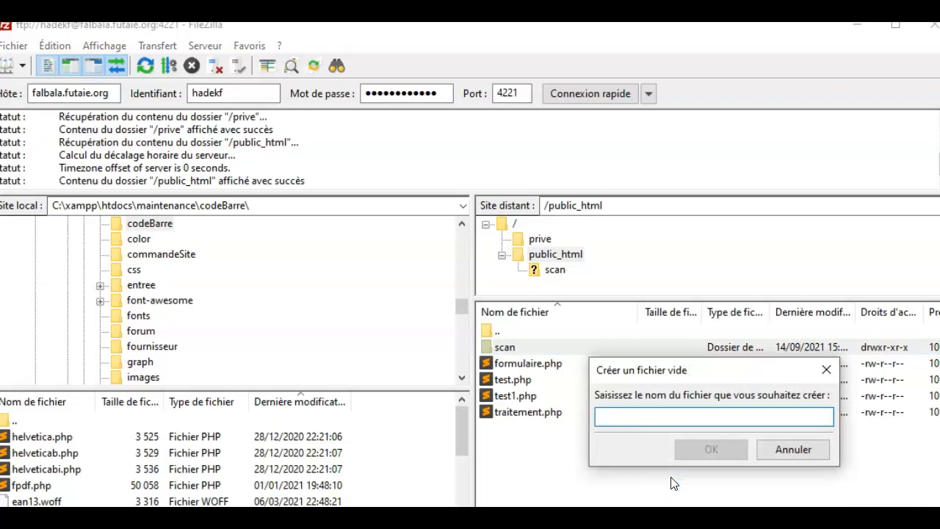
type("fichi")
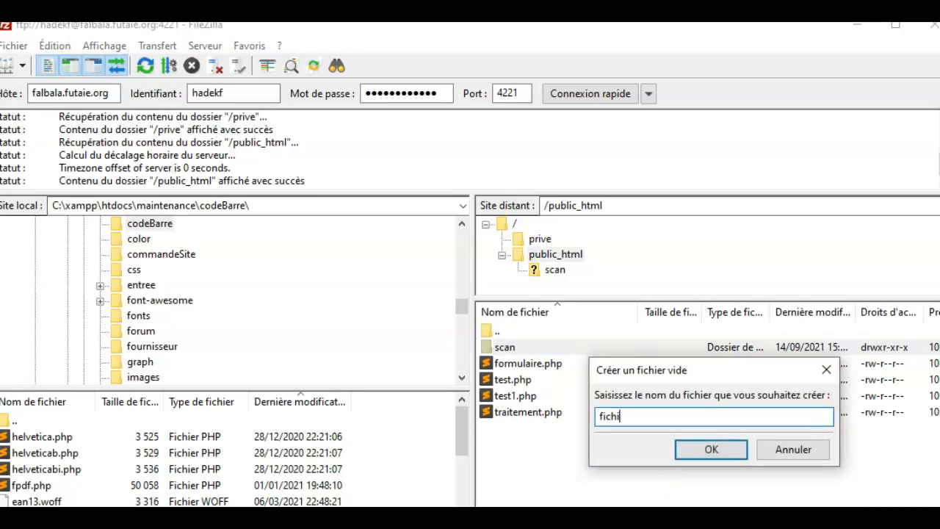
type("er1.php")
left_click(700, 448)
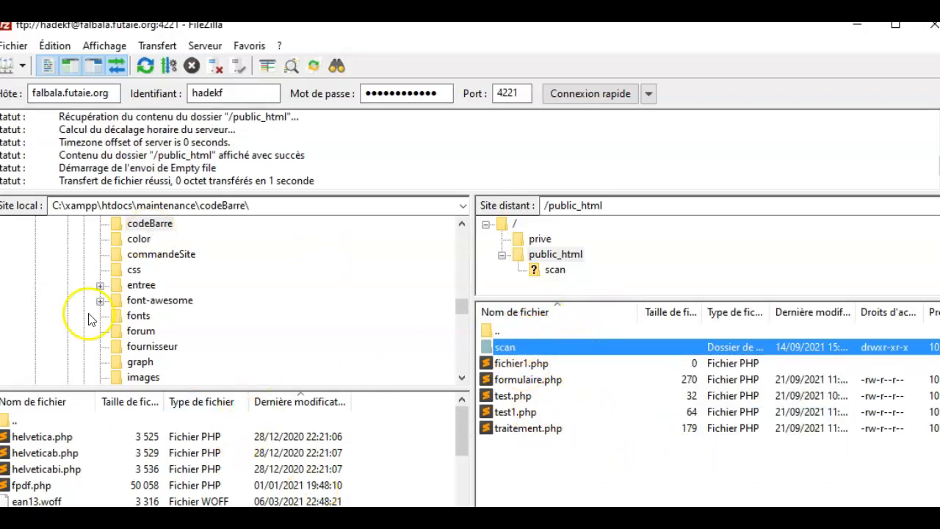
right_click(512, 363)
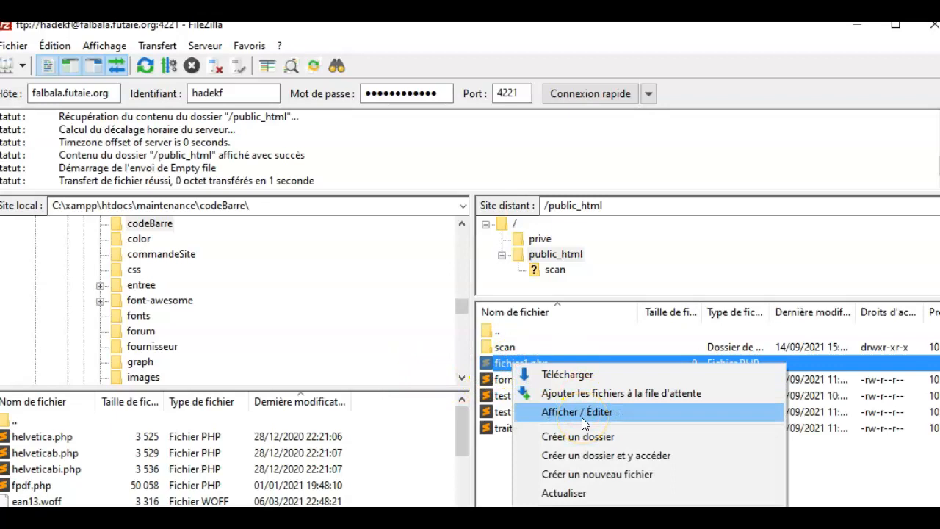
Open the remote fichier1.php with Afficher / Éditer
right_click(509, 358)
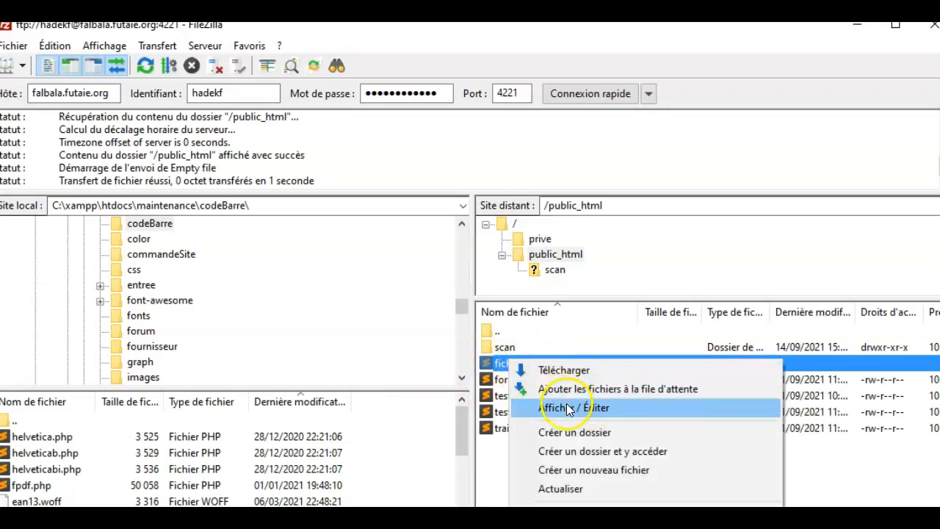
left_click(569, 409)
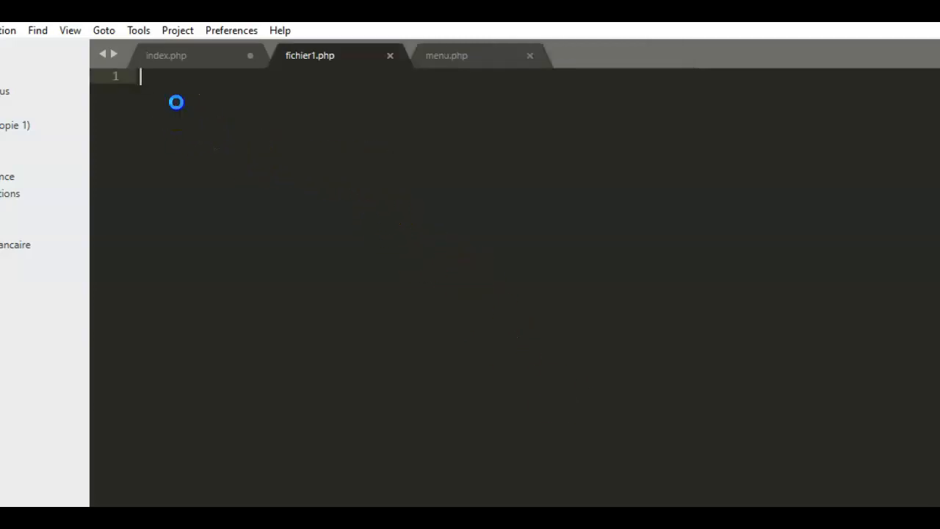
Dismiss the update notice, write <?php echo "je teste mon ftp"; ?> and save with Ctrl+S
left_click(544, 331)
type("<?php")
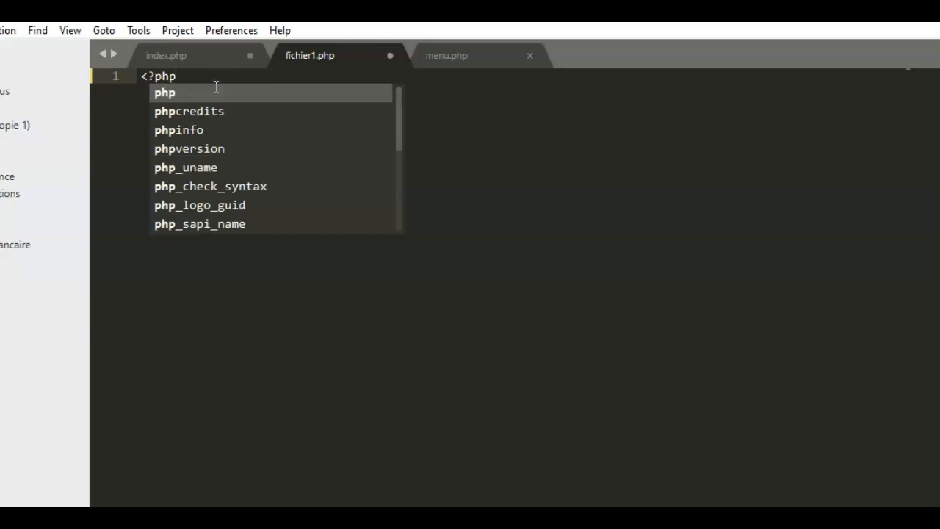
left_click(164, 98)
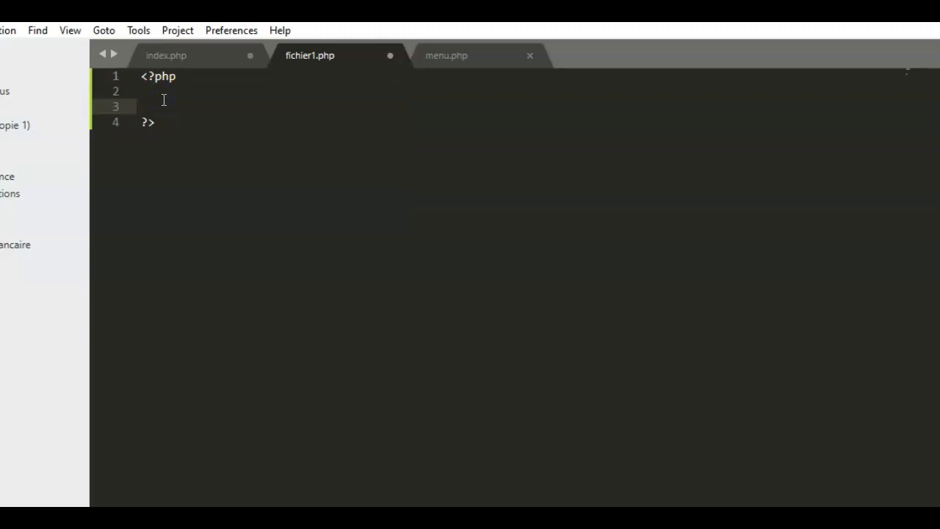
type("ech")
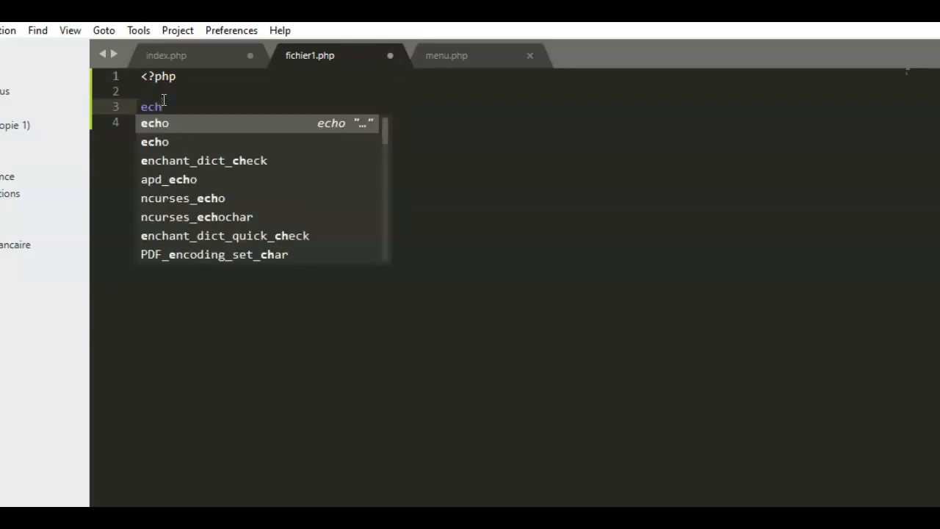
key("Return")
type("\"")
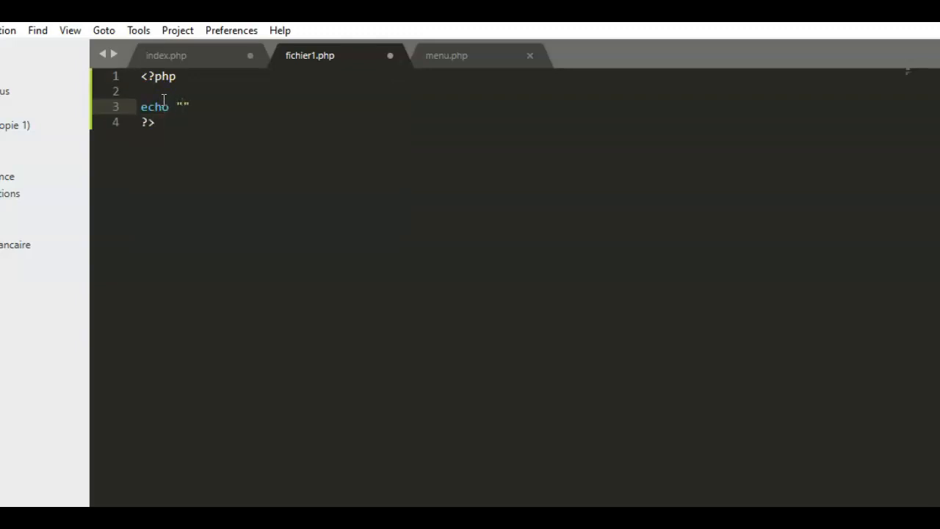
type("je teste mon ftp")
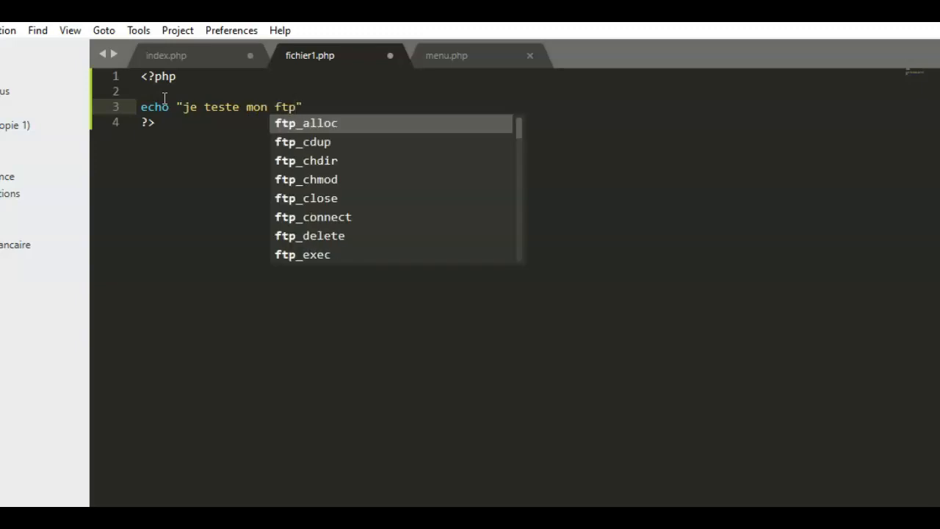
left_click(322, 107)
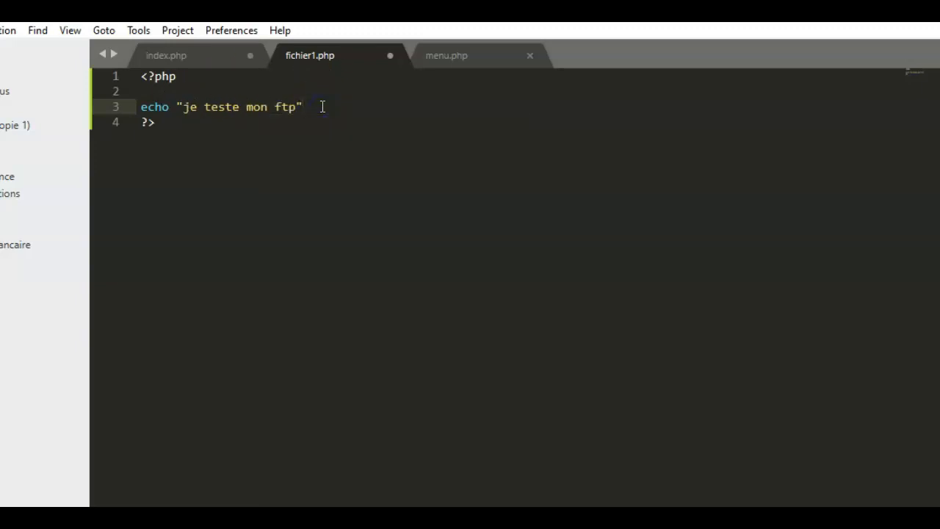
key("ctrl+s")
Confirm re-uploading the modified fichier1.php in FileZilla, then reload the page in Edge
left_click(471, 518)
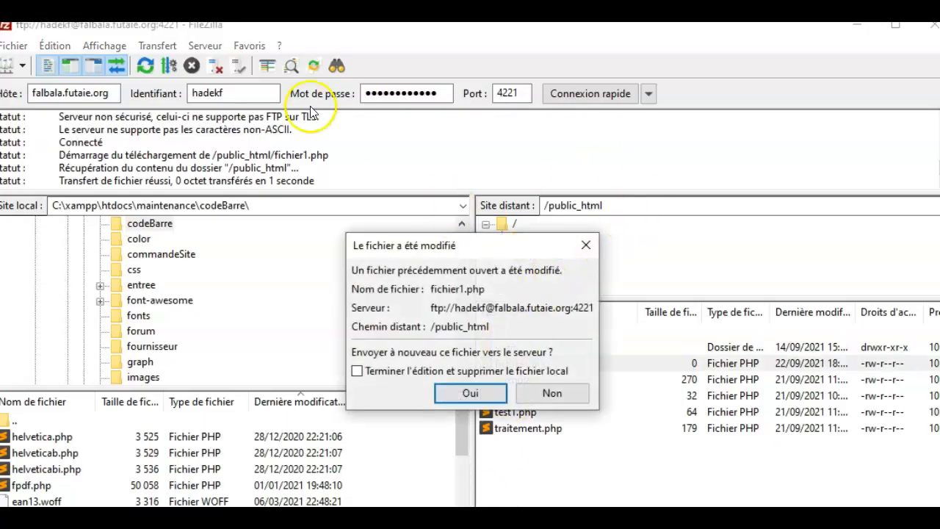
left_click(449, 395)
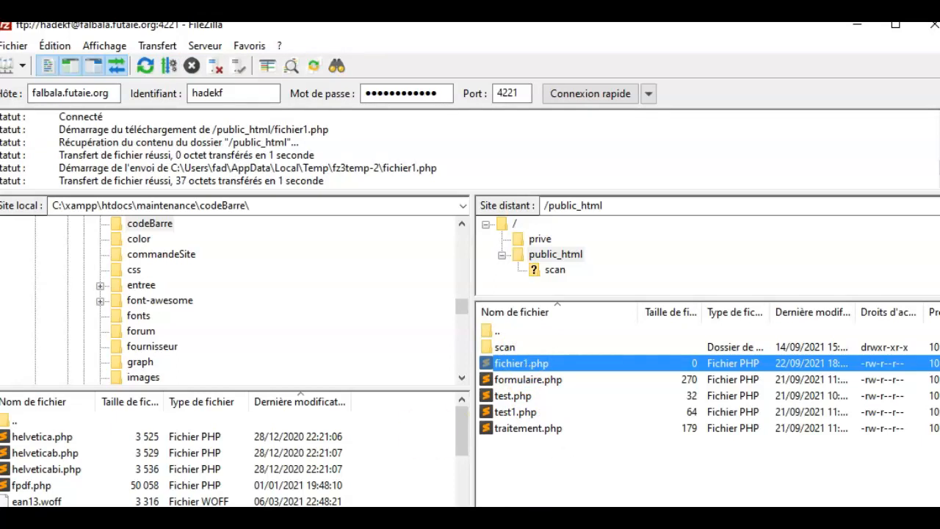
key("alt+Tab")
left_click(99, 40)
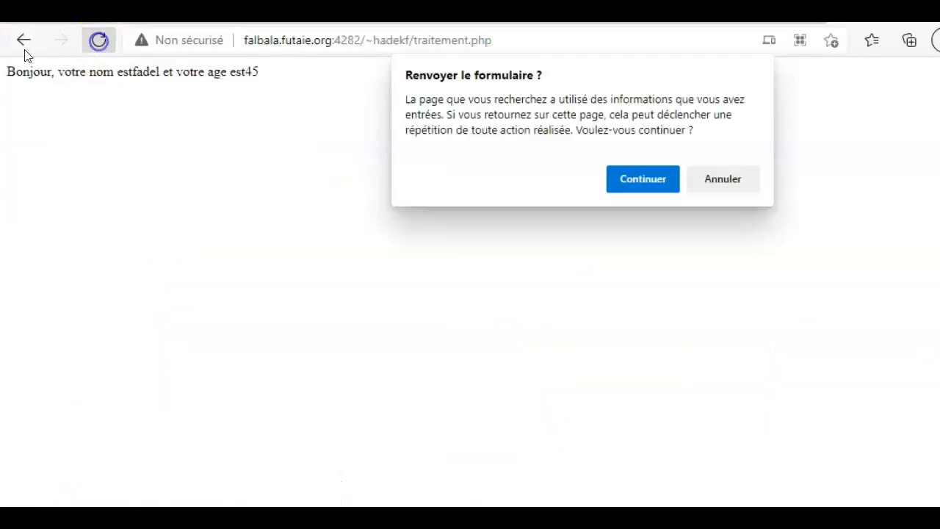
Return to the refreshed directory listing and open fichier1.php, which shows 'je teste mon ftp'
left_click(24, 45)
left_click(23, 44)
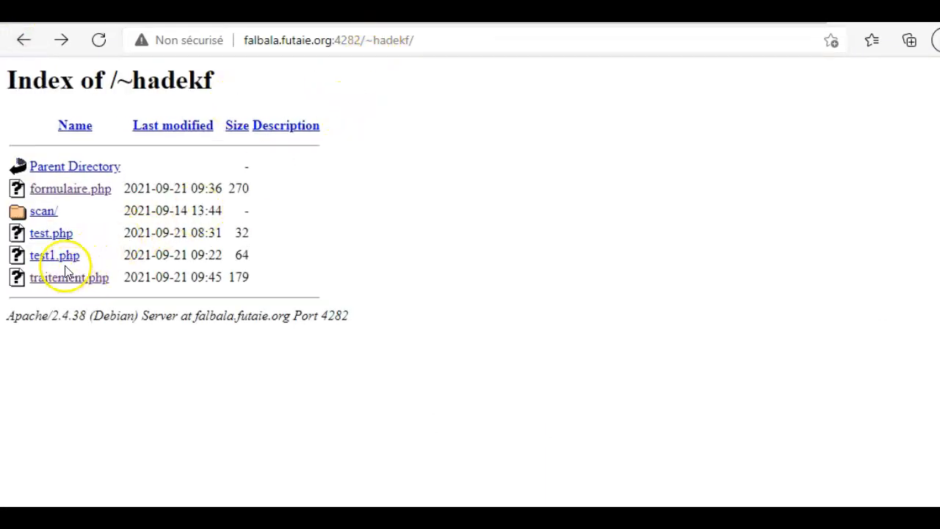
left_click(99, 41)
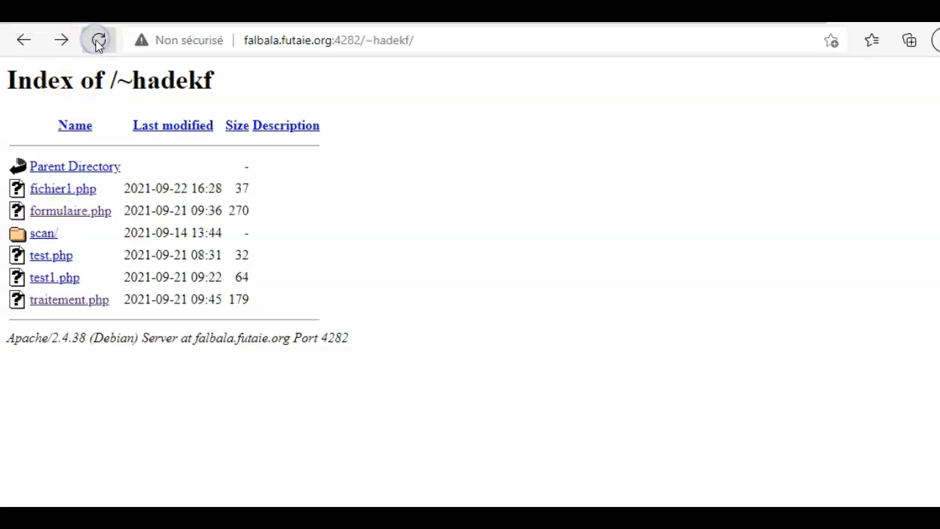
left_click(66, 191)
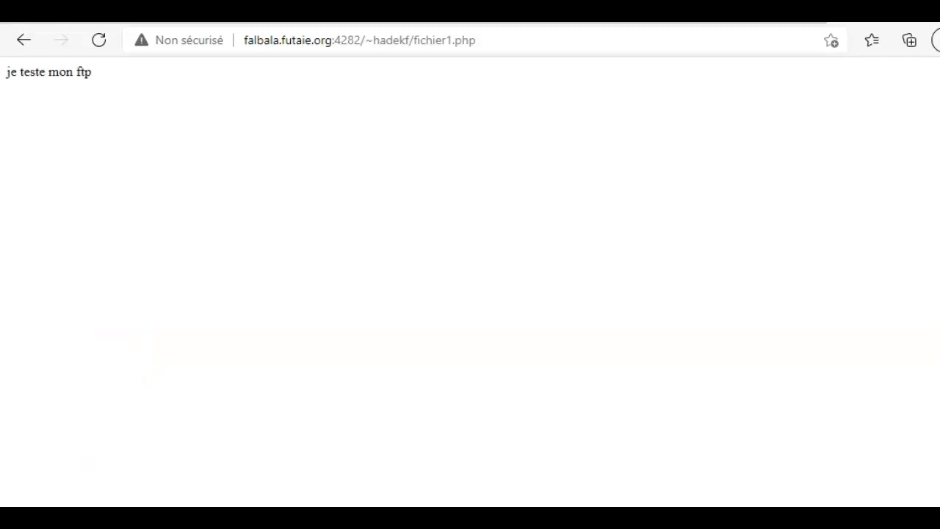
left_click(183, 518)
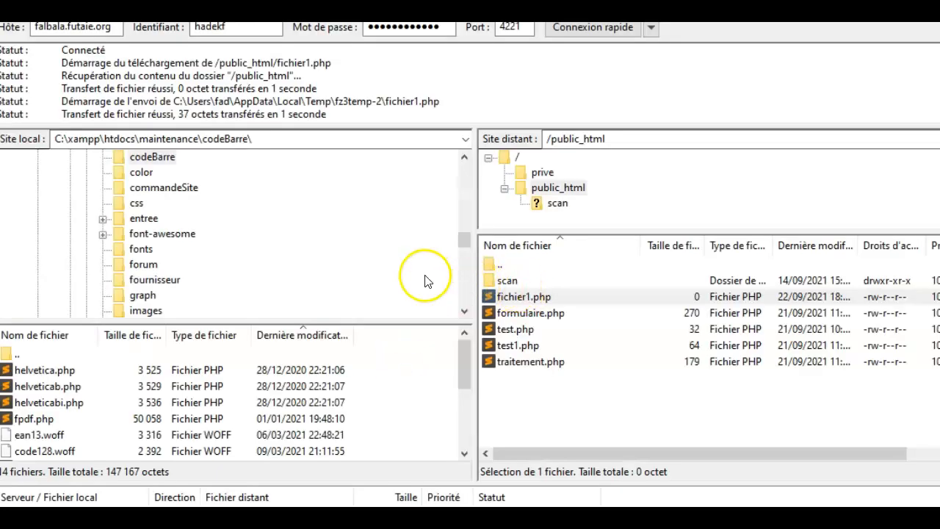
Download the server's fichier1.php from public_html into the local Documents folder
left_click_drag(460, 241, 463, 170)
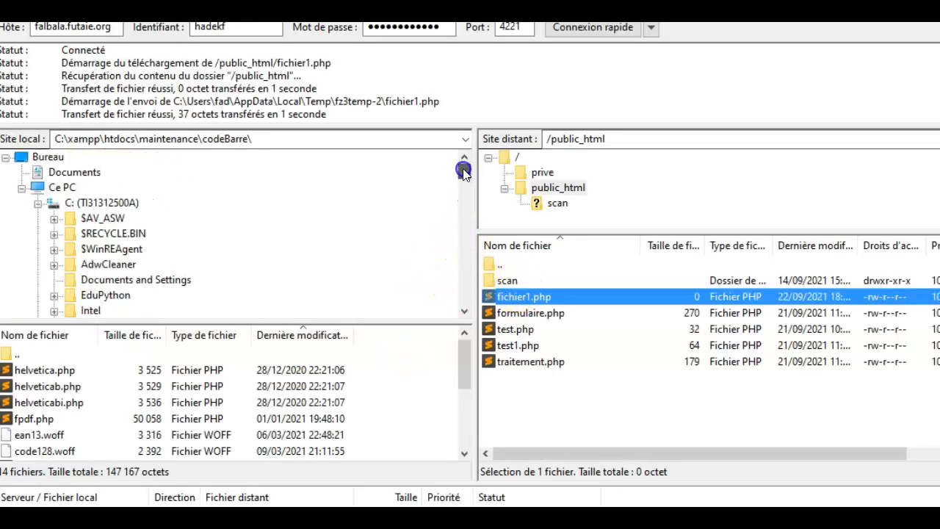
left_click(70, 173)
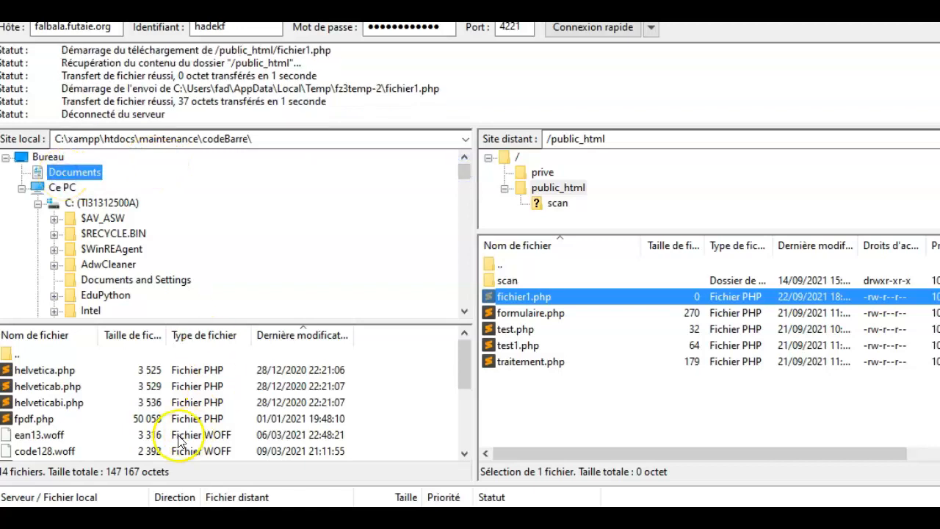
scroll(229, 392, "down", 8)
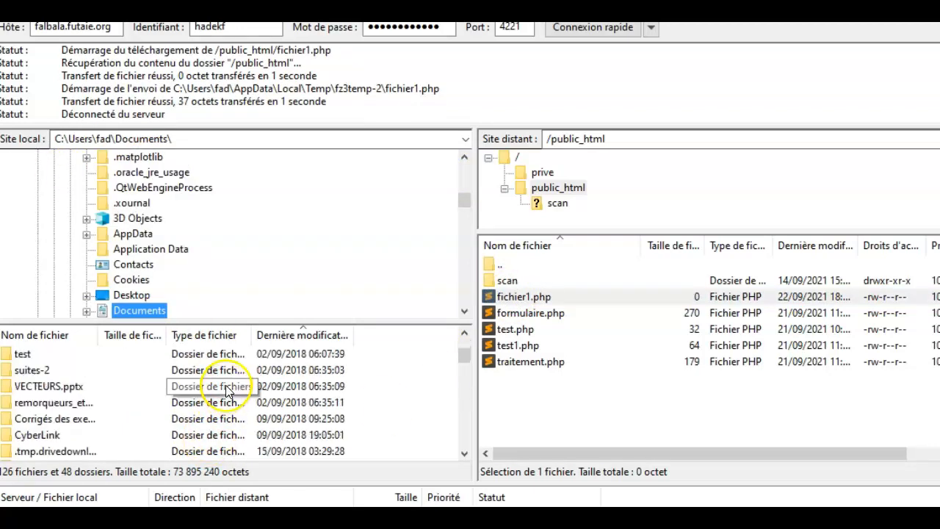
scroll(227, 391, "down", 15)
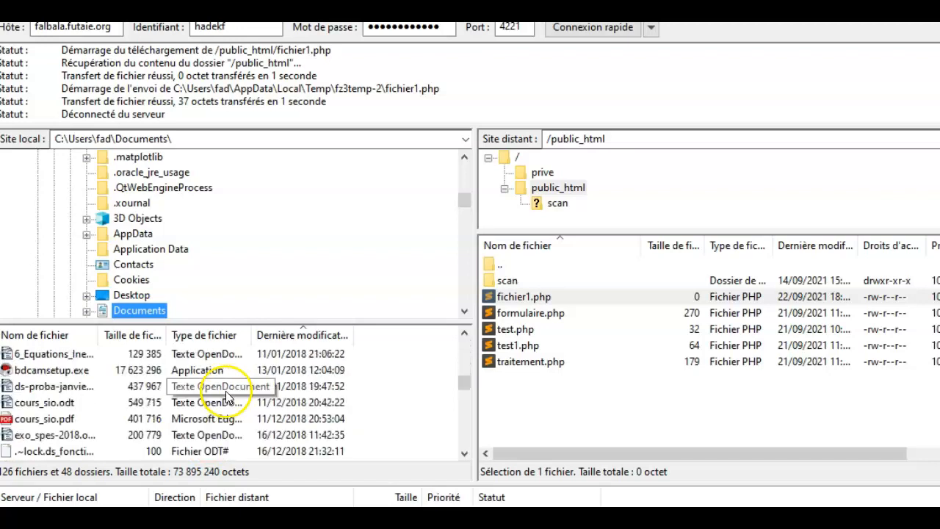
right_click(534, 299)
left_click(581, 312)
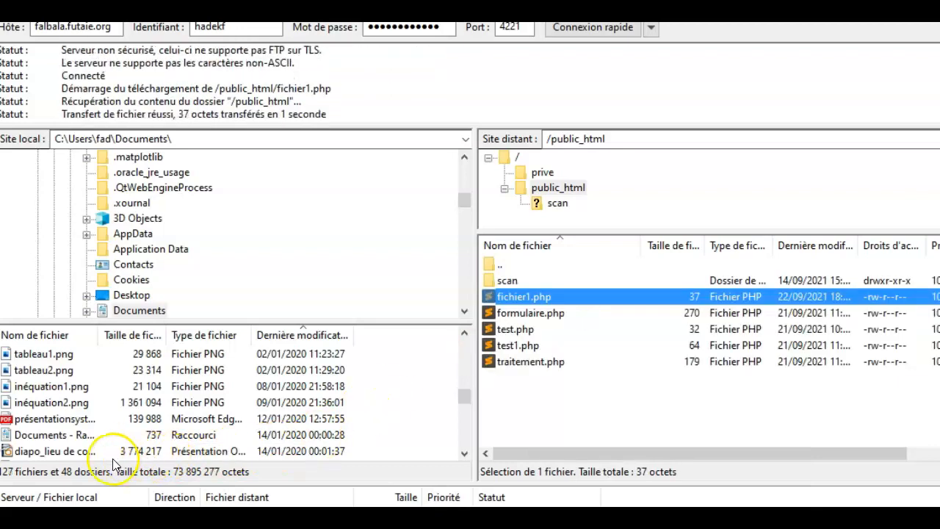
Open the downloaded local fichier1.php in the editor
scroll(118, 454, "down", 15)
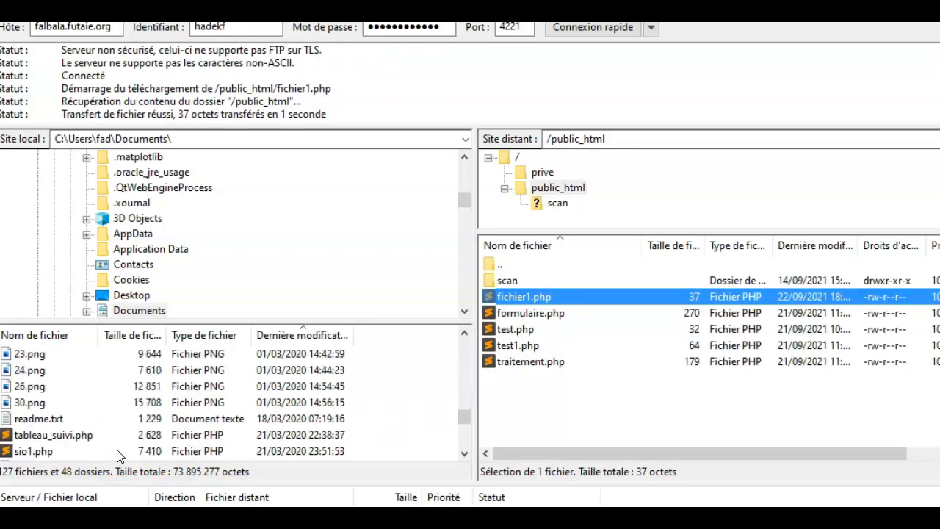
scroll(117, 454, "down", 10)
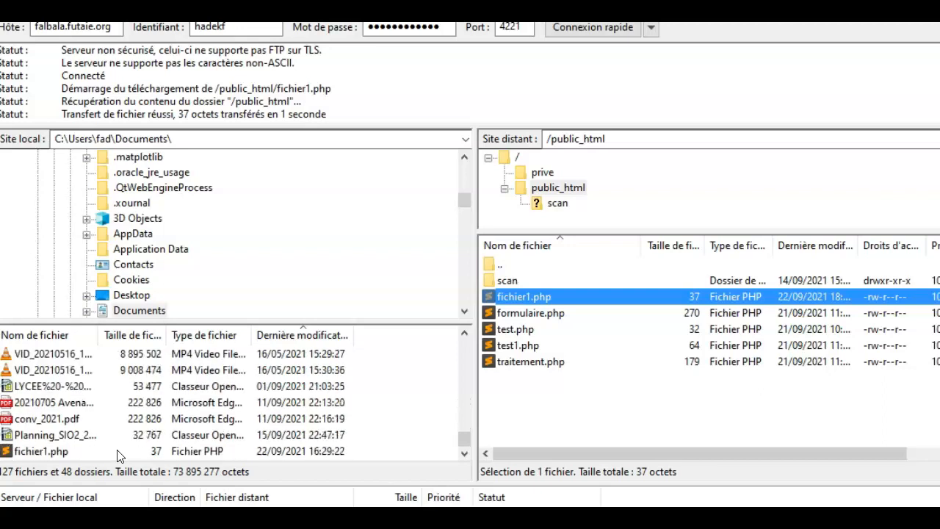
left_click(51, 453)
right_click(53, 451)
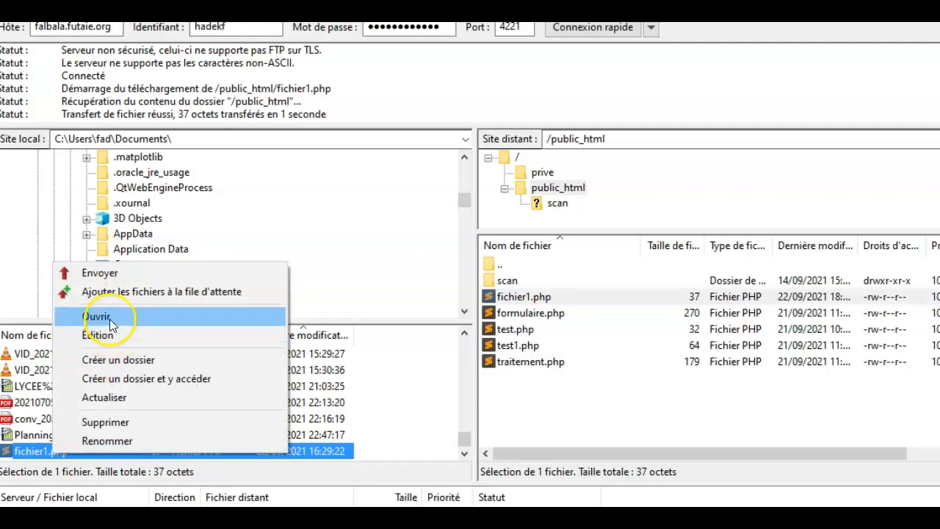
left_click(109, 319)
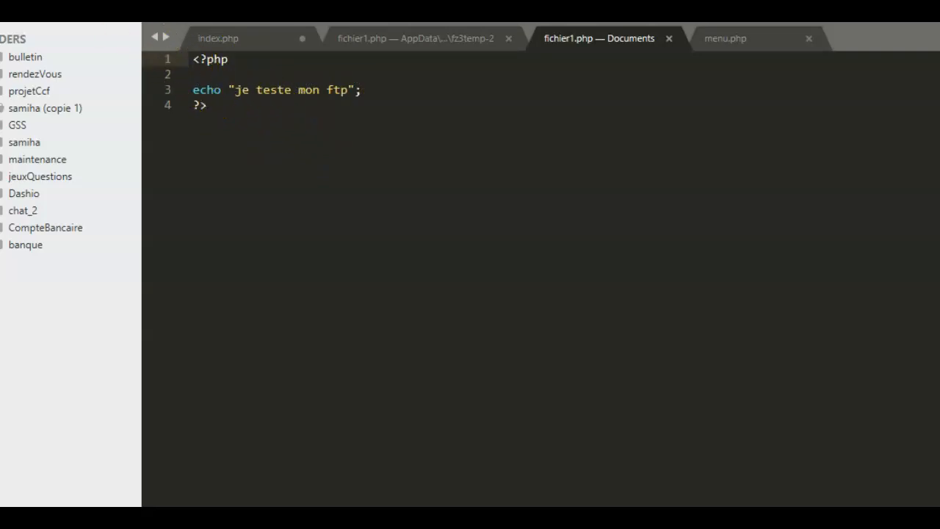
Check the local fichier1.php echoing 'je teste mon ftp' in Sublime Text, then return to FileZilla
left_click(10, 29)
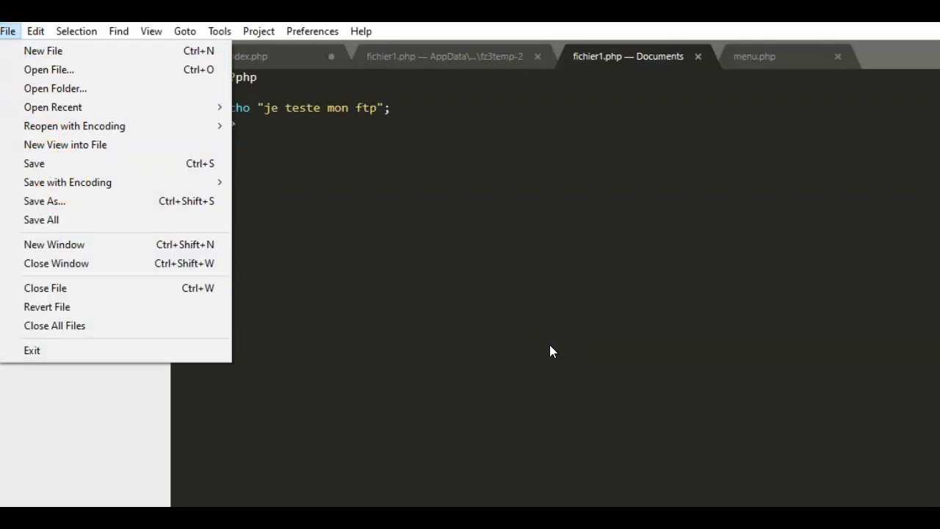
left_click(473, 506)
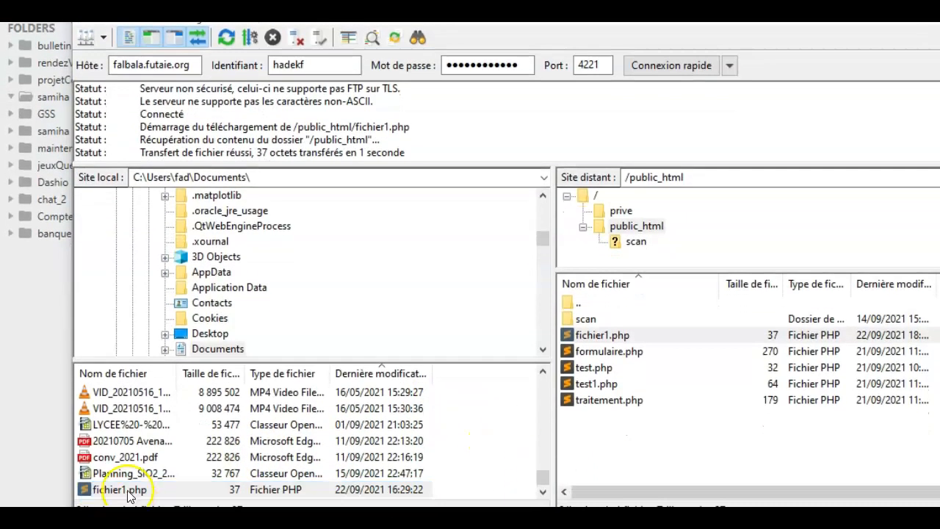
Send the Documents copy of fichier1.php to the server, choosing Remplacer for the existing file
left_click(130, 492)
right_click(130, 492)
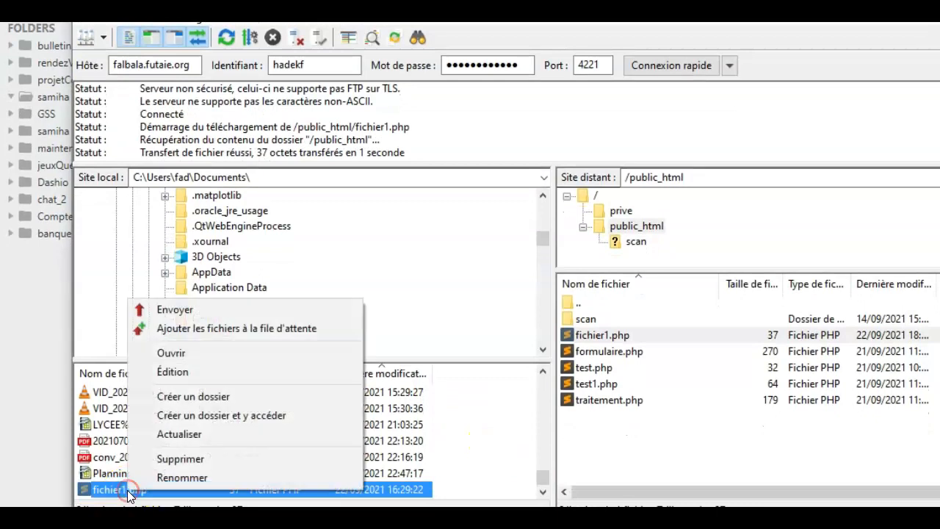
left_click(177, 307)
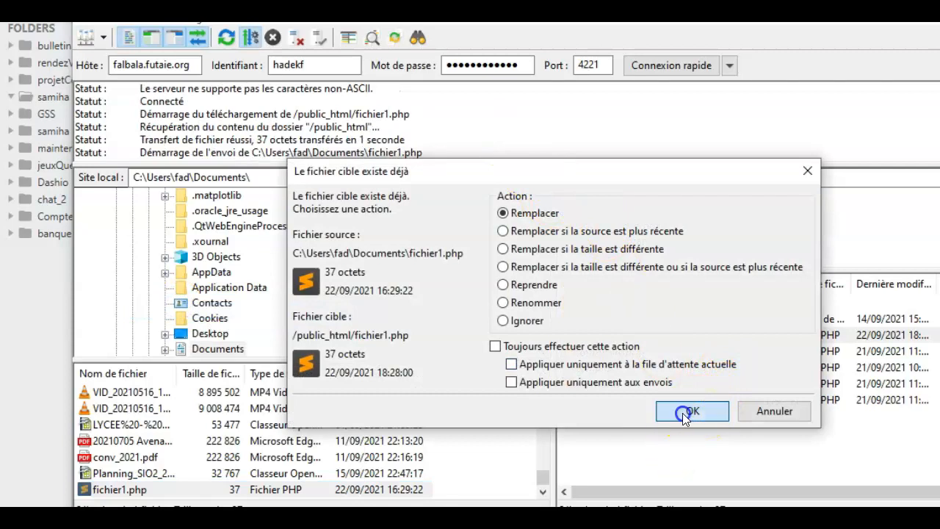
left_click(682, 413)
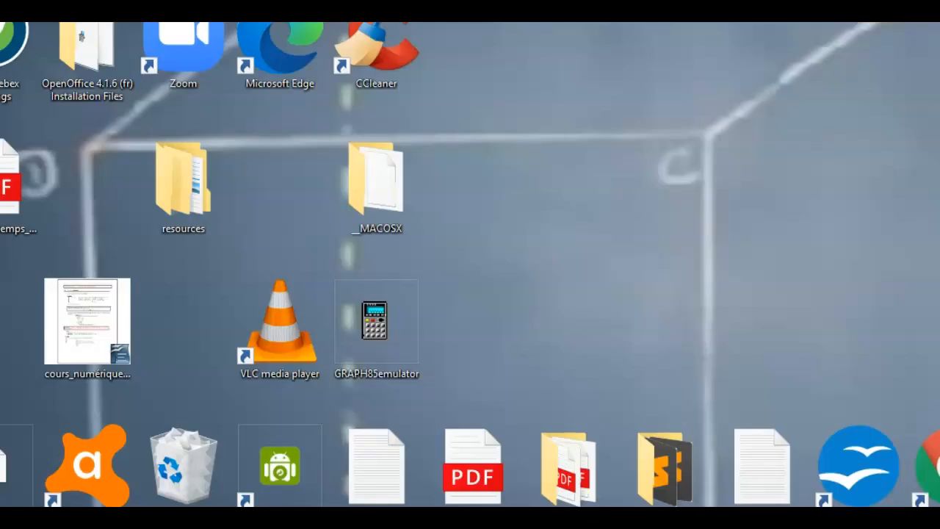
Launch XAMPP Control Panel v3.2.4 from Windows search
key("super+s")
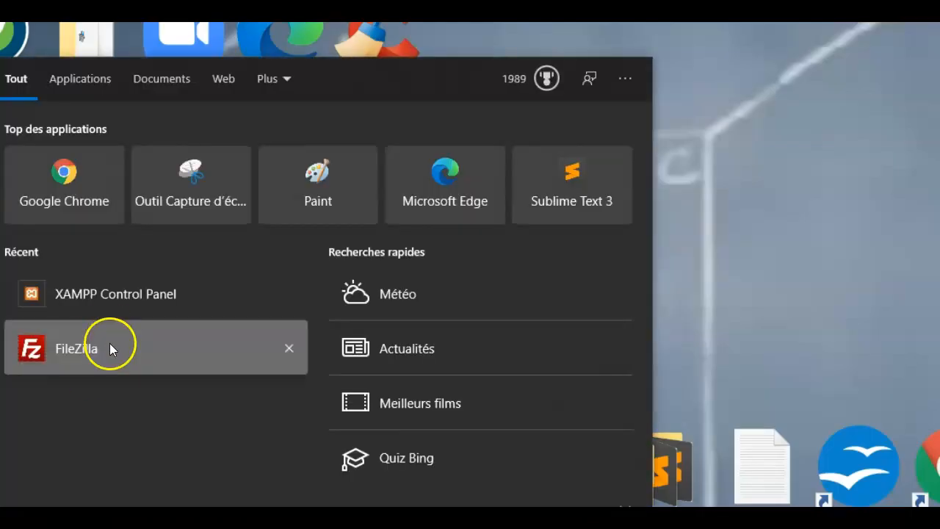
left_click(103, 302)
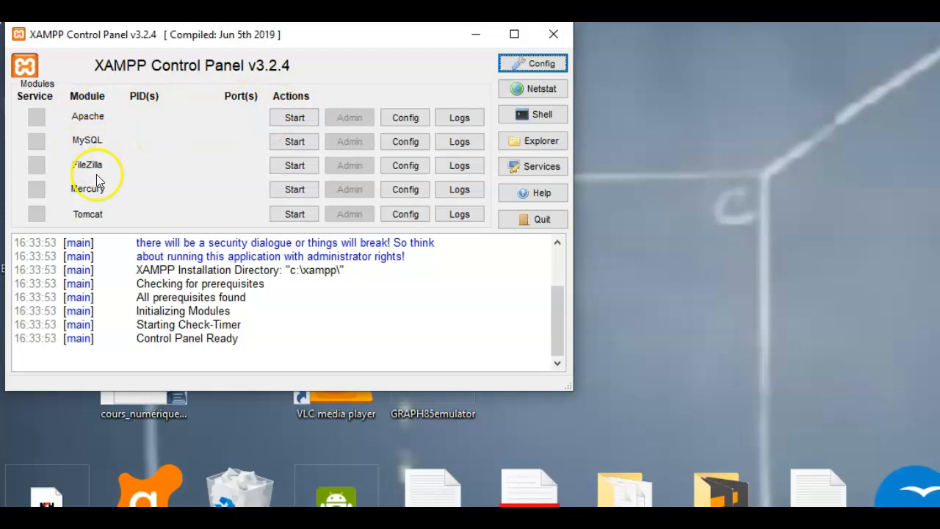
Start Apache on ports 80 and 443, allow it through the firewall, and open C:\xampp
left_click(304, 117)
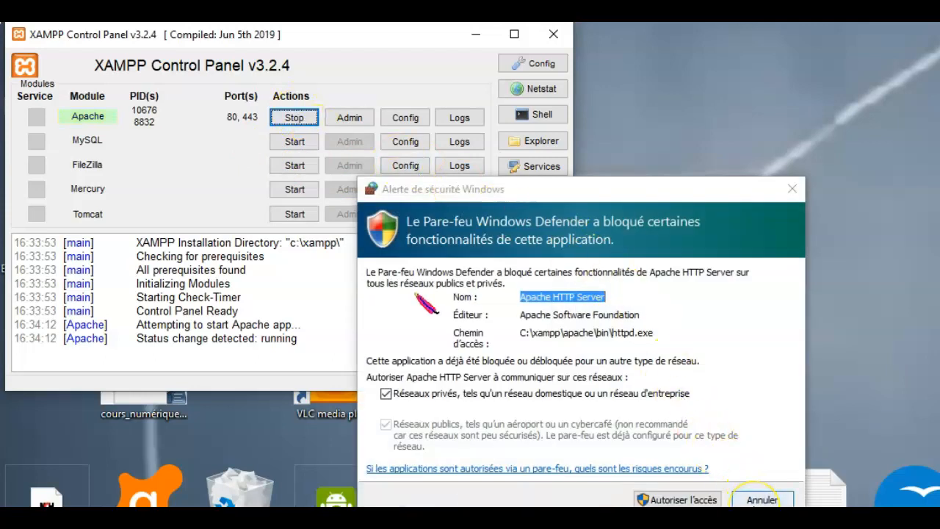
left_click(692, 499)
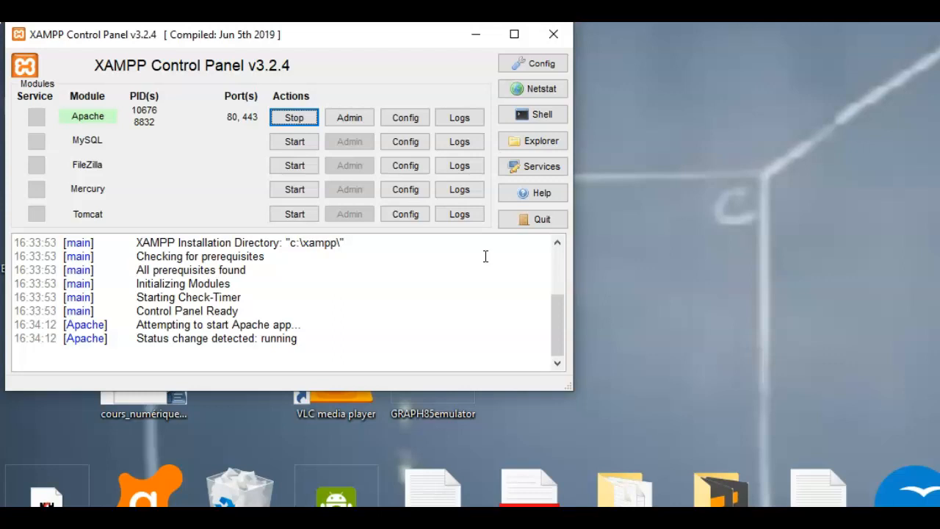
left_click(535, 144)
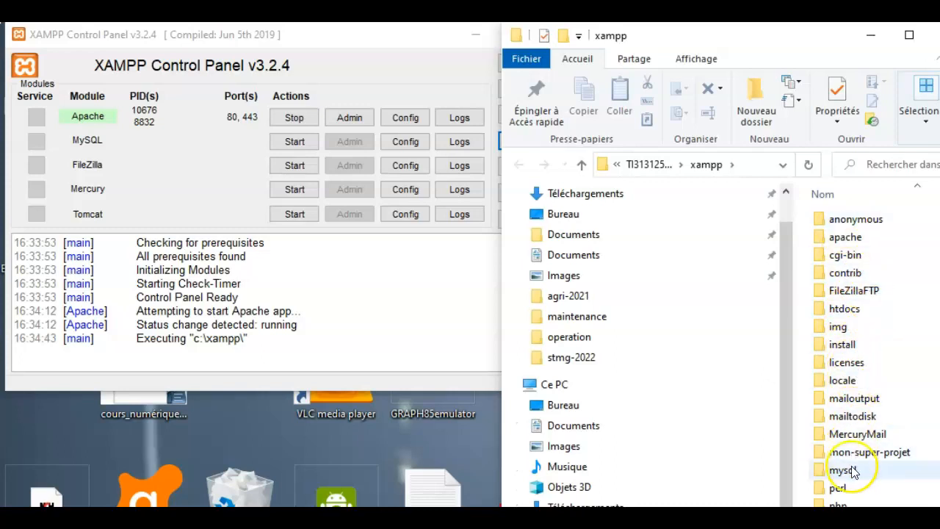
Open C:\xampp\htdocs and browse files such as appreciation.php, banque and index11.php
double_click(855, 311)
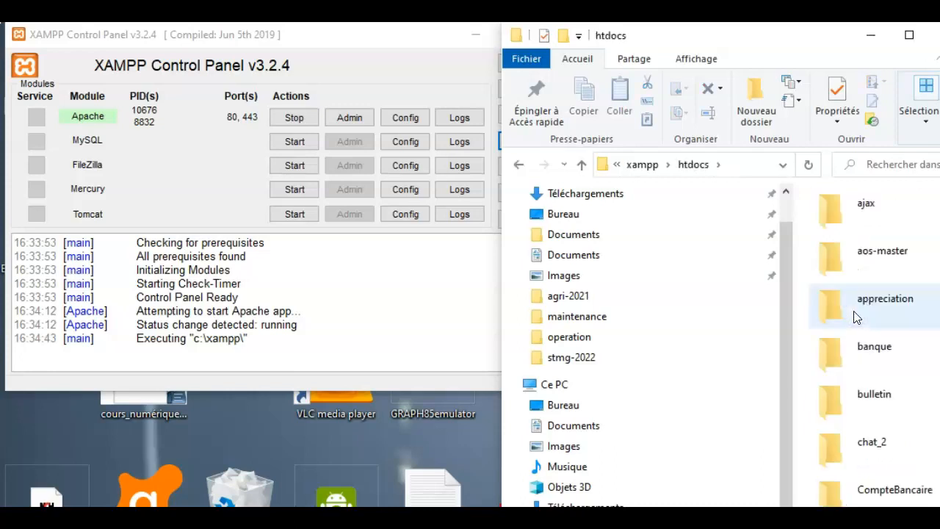
scroll(866, 380, "down", 15)
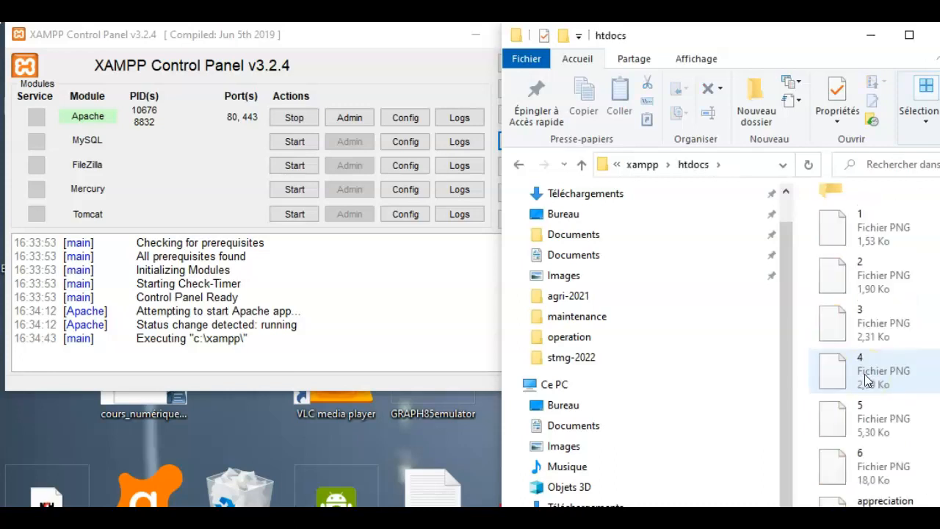
scroll(866, 380, "down", 5)
left_click(874, 437)
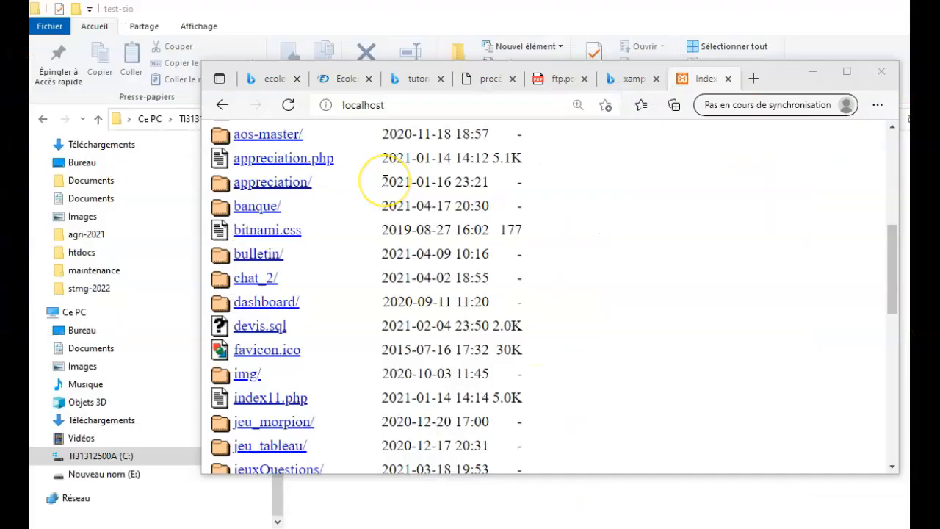
Maximize Edge and scroll through the localhost Index of / listing
left_click(50, 39)
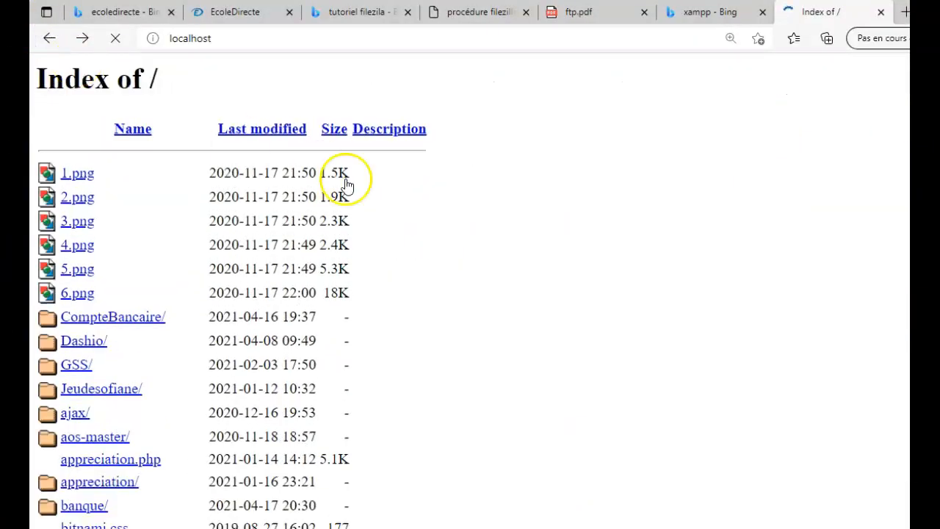
scroll(396, 191, "down", 15)
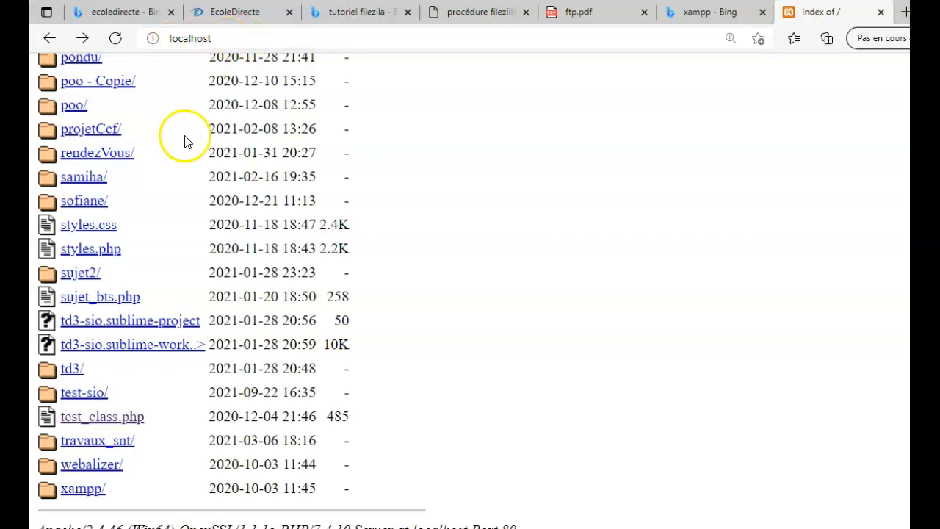
scroll(185, 141, "up", 4)
scroll(185, 142, "up", 3)
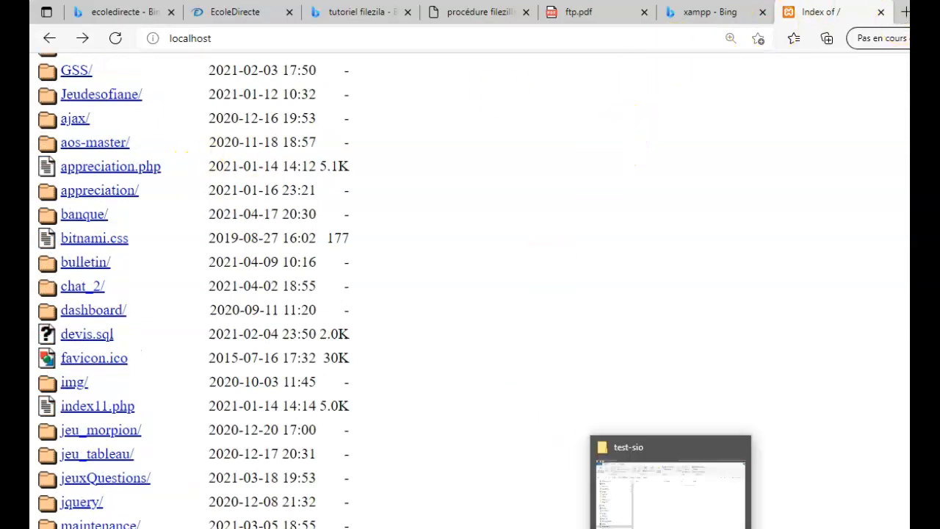
Check htdocs and its empty test-sio folder in File Explorer, then return to Edge
left_click(673, 527)
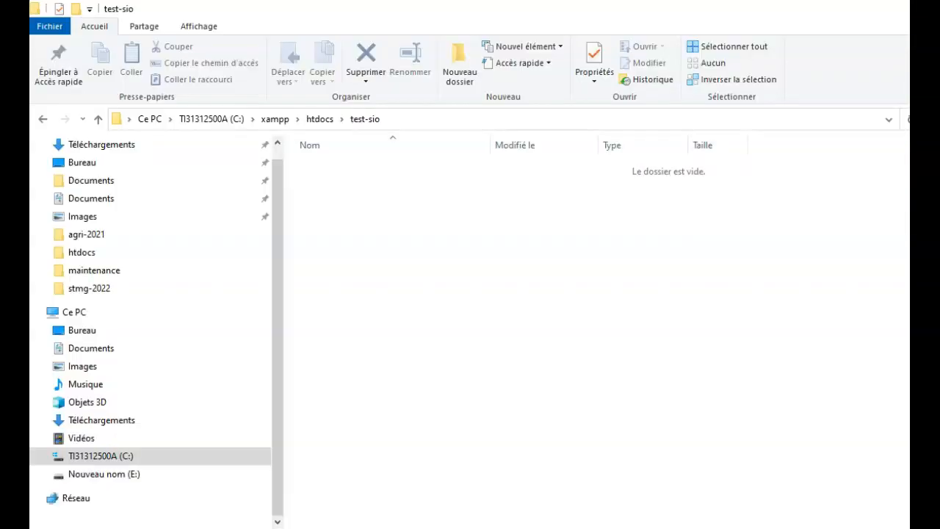
left_click(321, 119)
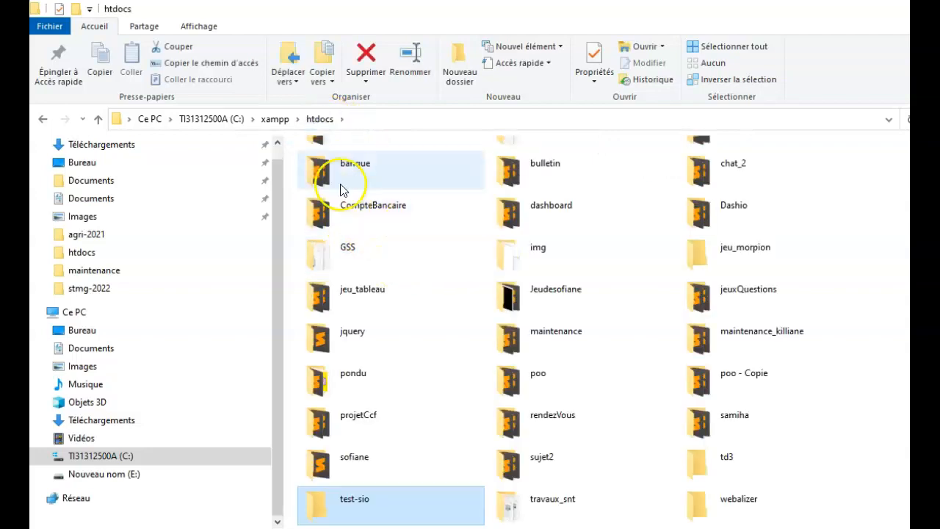
scroll(408, 274, "down", 3)
scroll(411, 273, "down", 3)
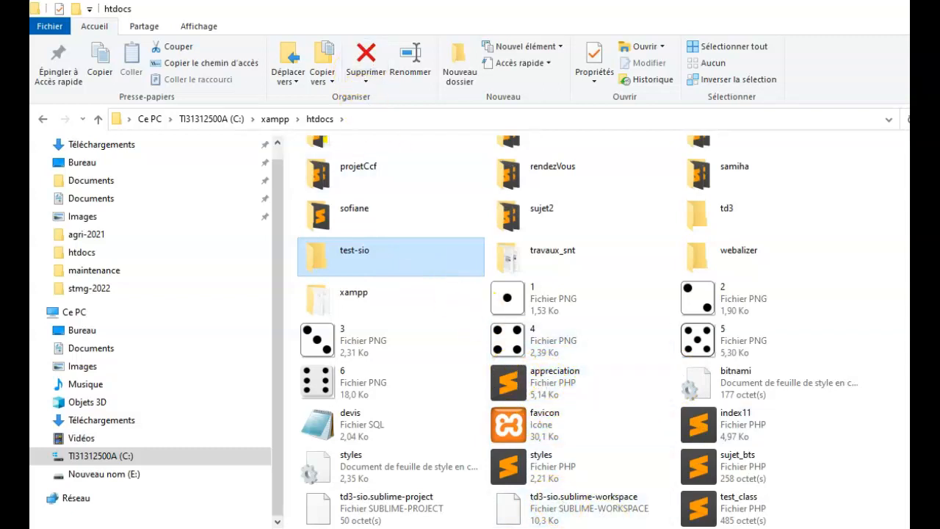
key("alt+Tab")
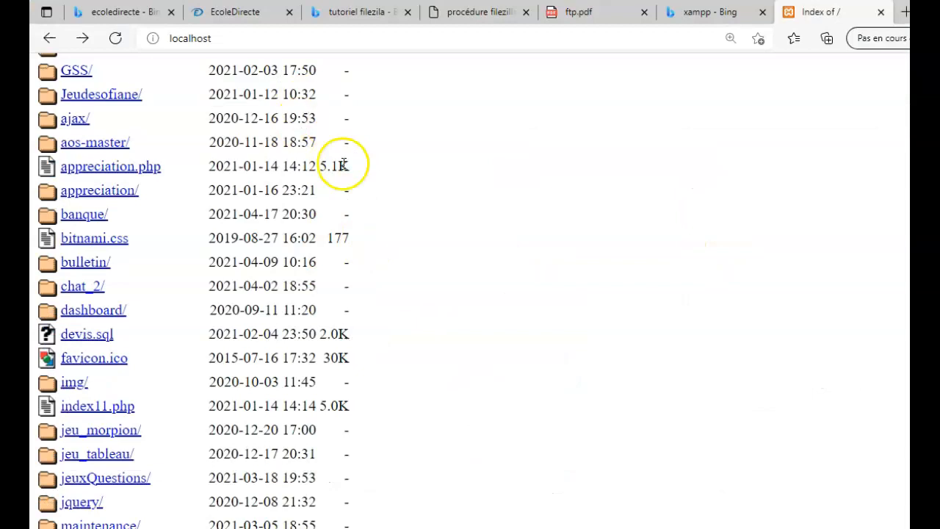